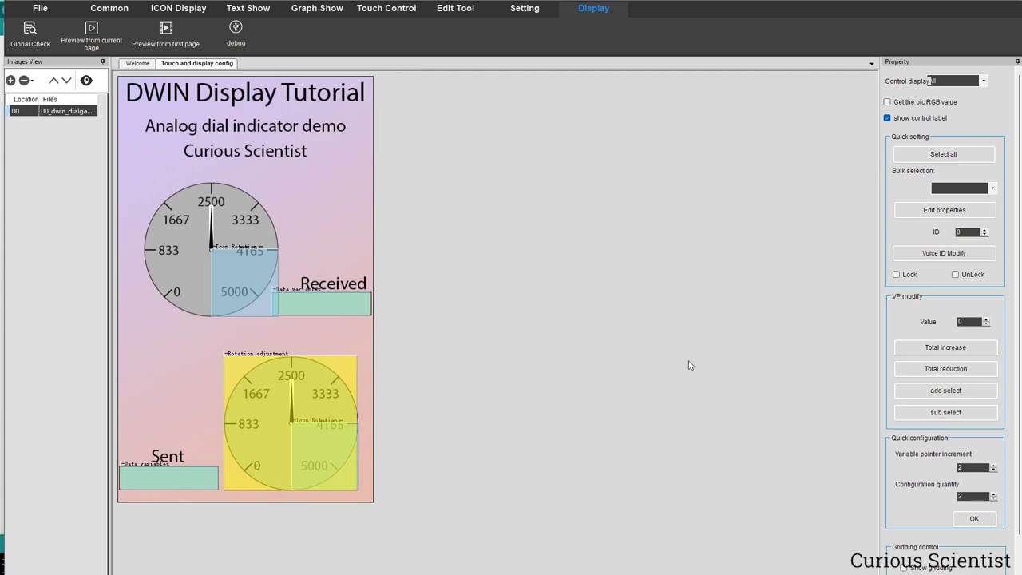
# Step: Compare the settings of the data variable displays under the Received and Sent labels
pyautogui.click(333, 304)
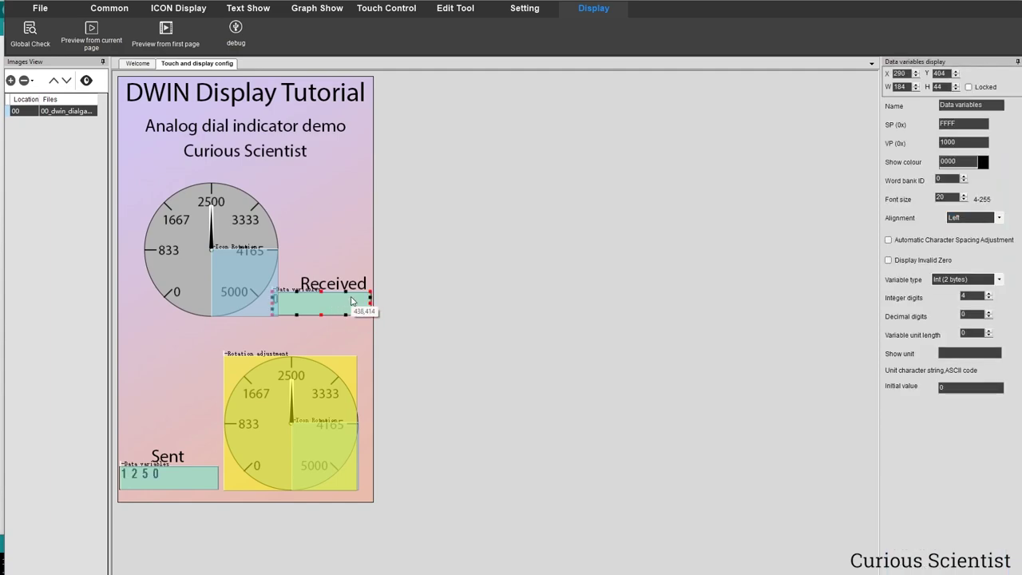
pyautogui.click(159, 473)
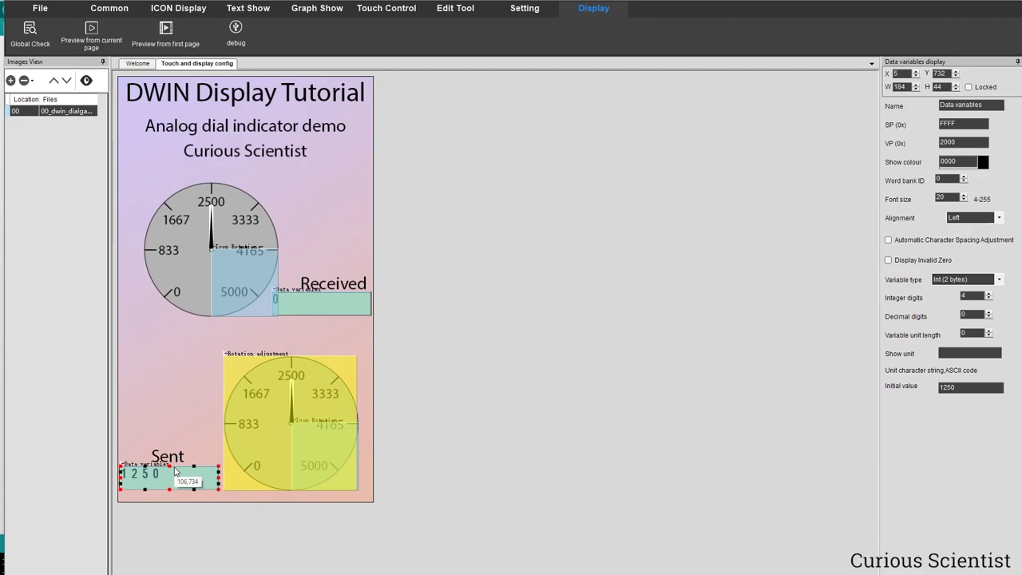
pyautogui.click(344, 294)
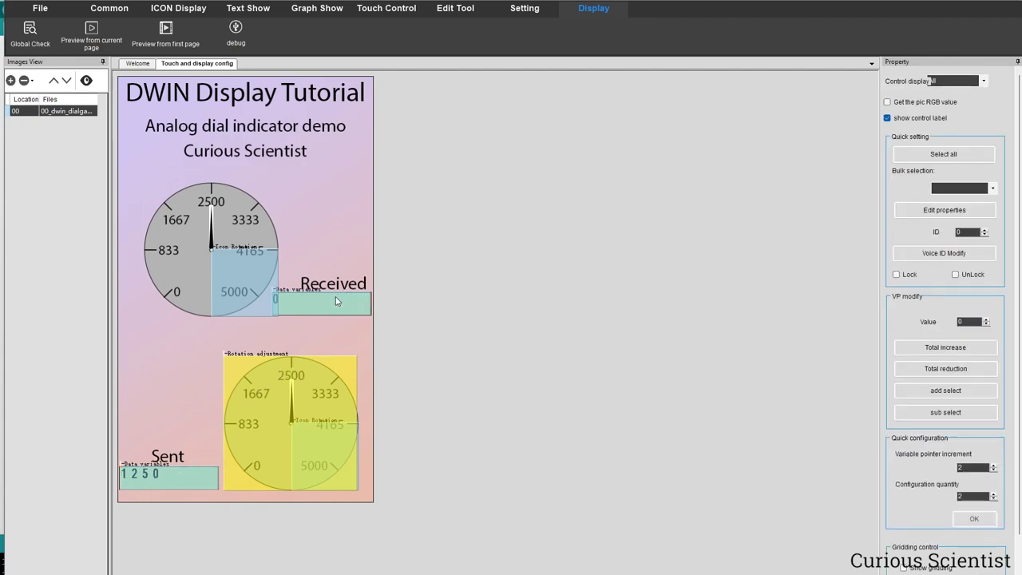
pyautogui.click(351, 298)
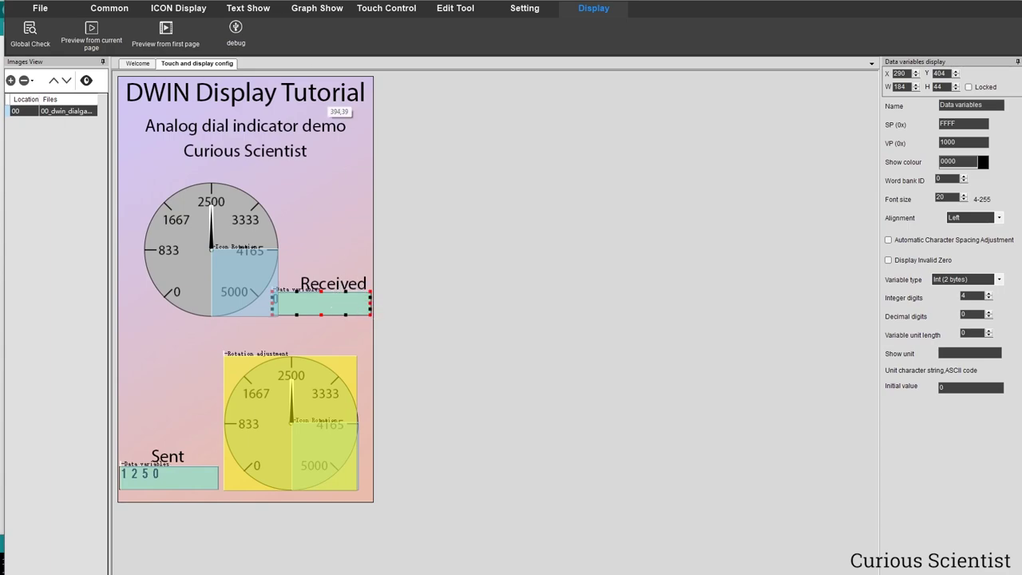
# Step: Try placing an extra data variable display about 194 by 54 px near the Curious Scientist subtitle, and delete it
pyautogui.click(256, 9)
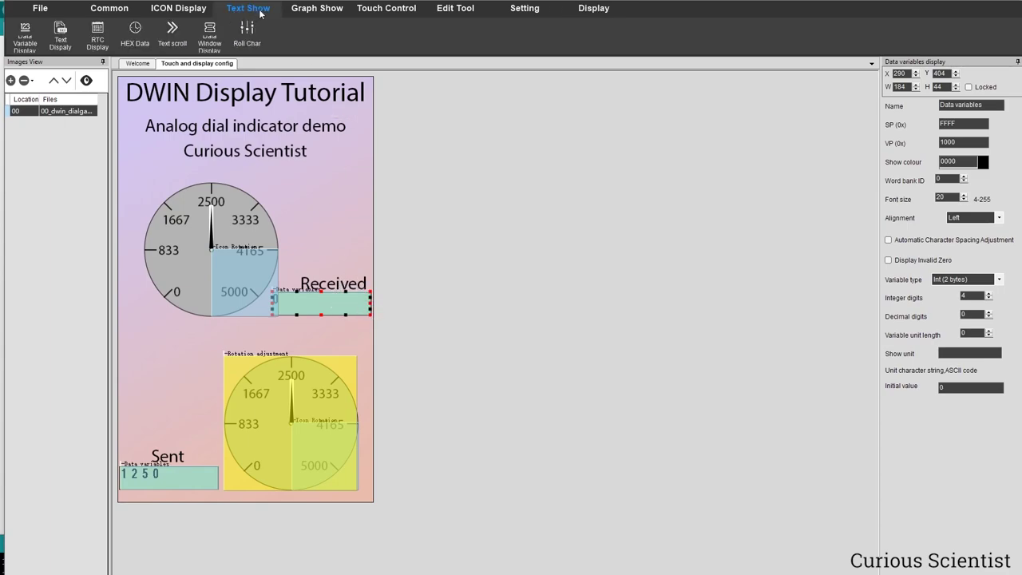
pyautogui.click(24, 40)
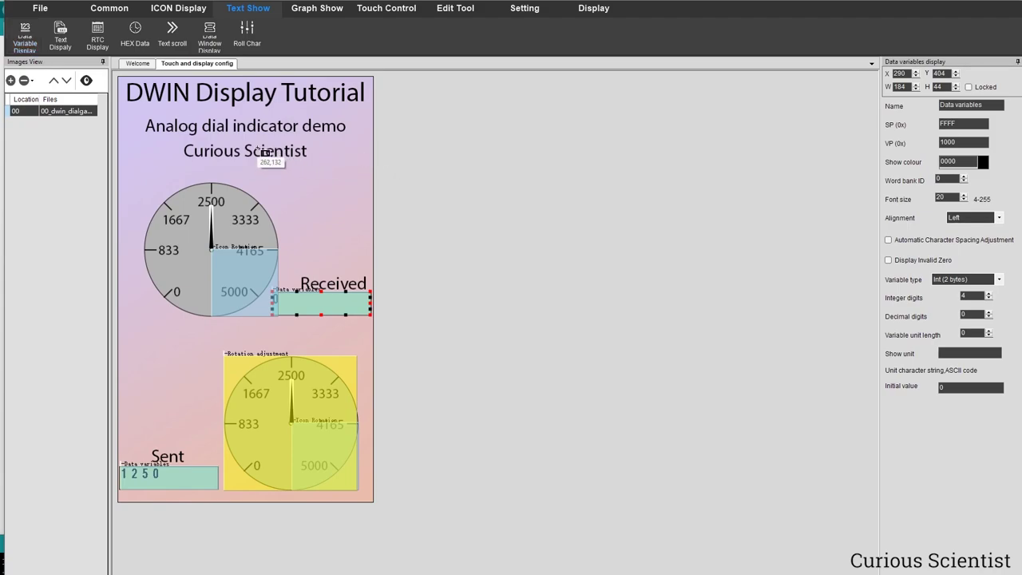
pyautogui.moveTo(257, 146); pyautogui.dragTo(360, 174)
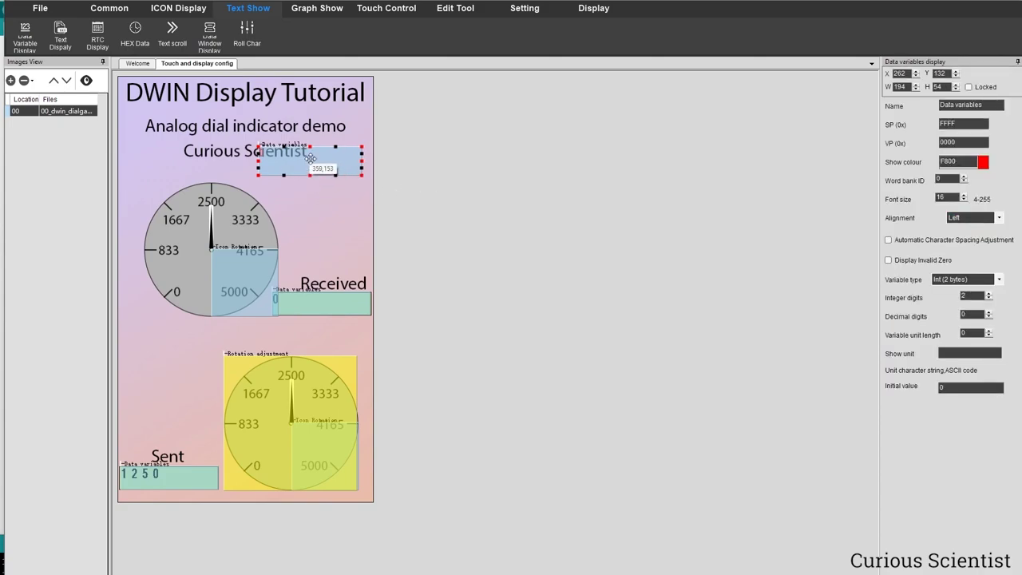
pyautogui.moveTo(307, 158); pyautogui.dragTo(316, 183)
pyautogui.press('Delete')
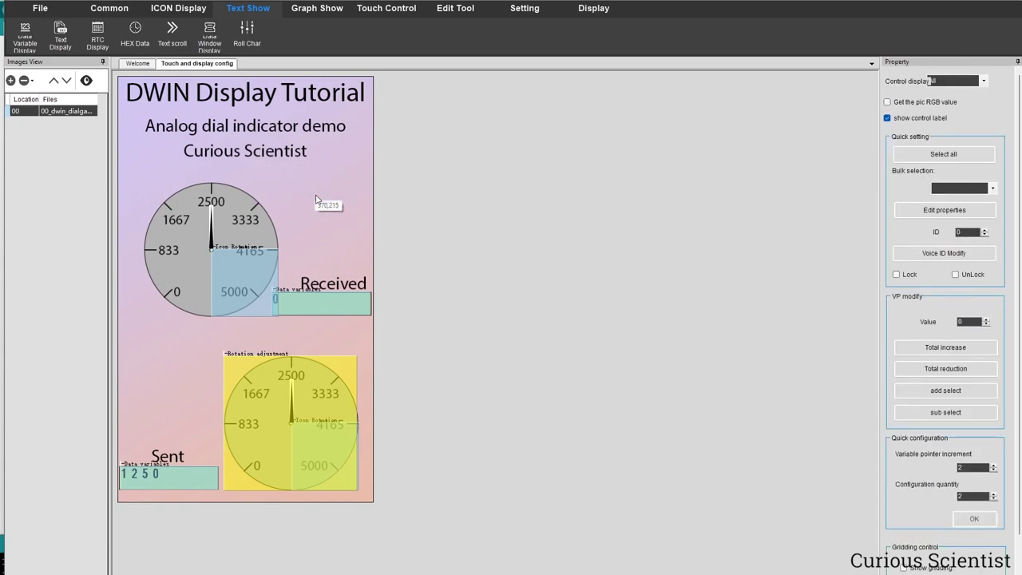
# Step: Examine the settings of the upper gauge's icon rotation control and of the Received data variable display
pyautogui.click(348, 301)
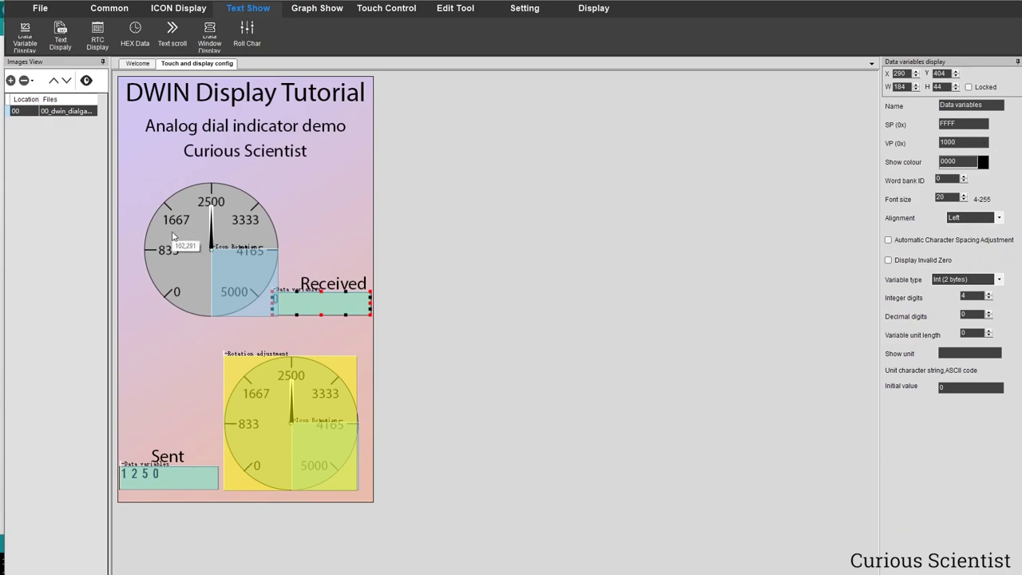
pyautogui.click(240, 281)
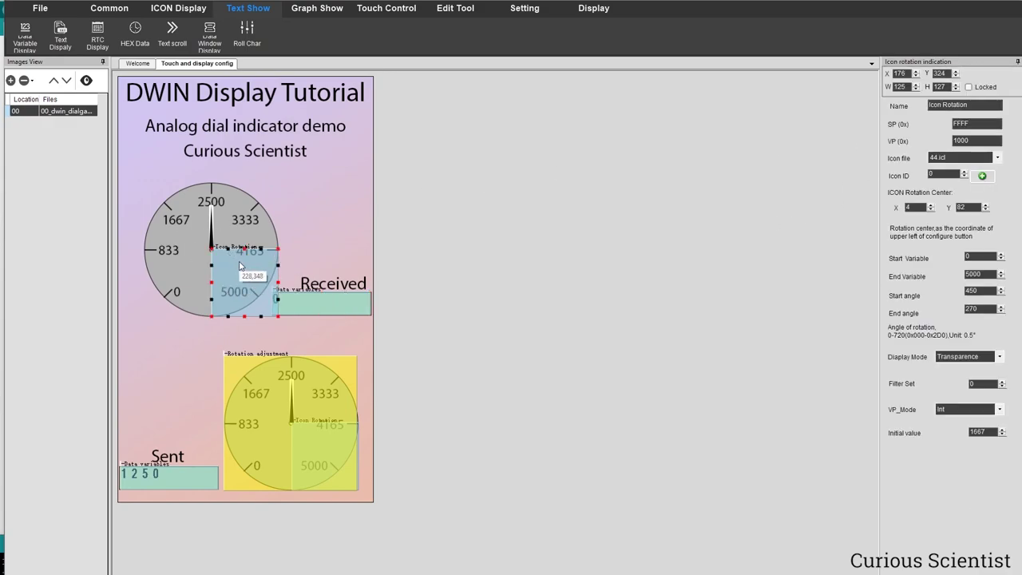
pyautogui.click(321, 306)
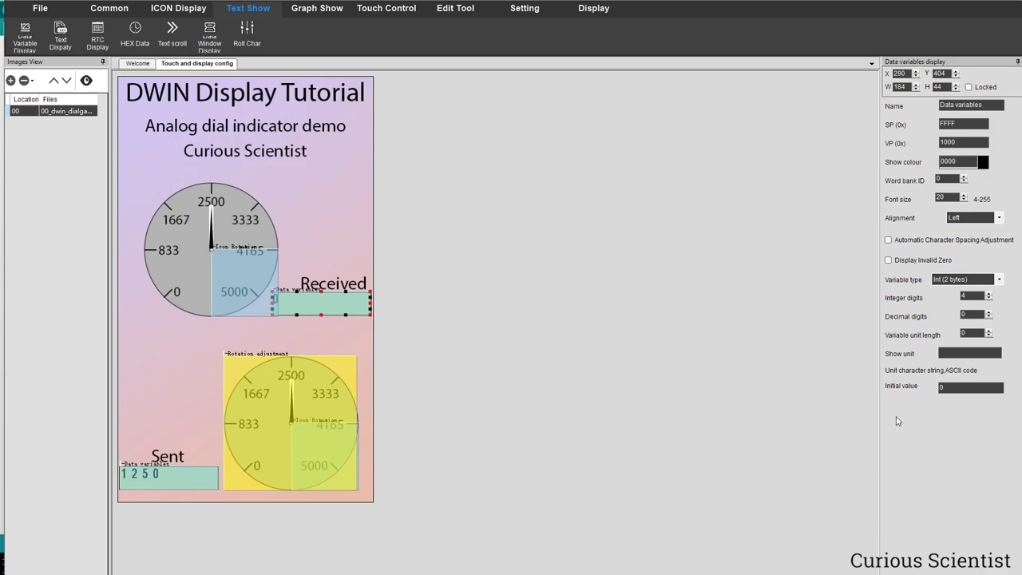
# Step: Review the group of controls on the lower Sent gauge and inspect its data variable display settings
pyautogui.click(178, 477)
pyautogui.moveTo(123, 337); pyautogui.dragTo(375, 511)
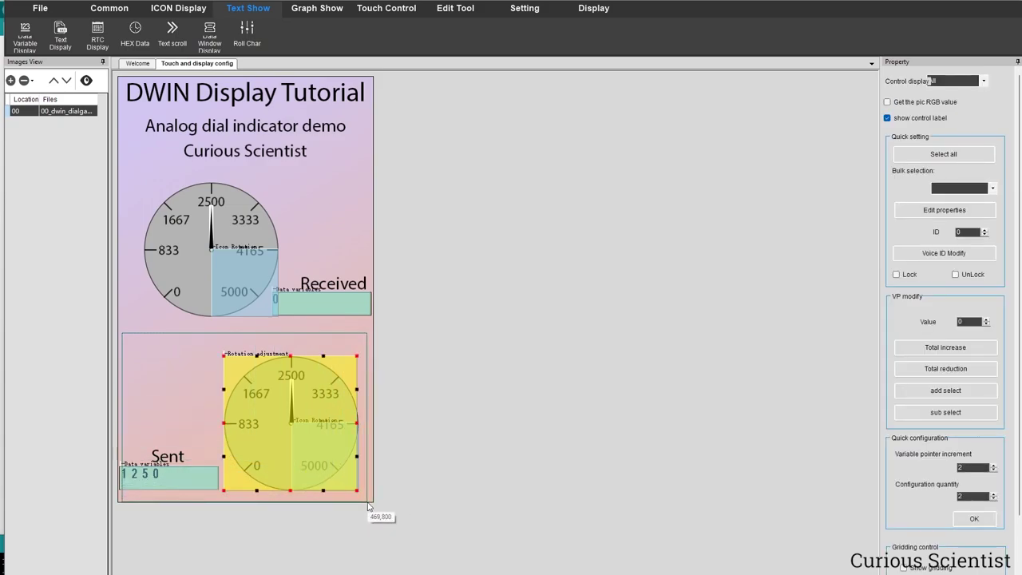
pyautogui.click(176, 401)
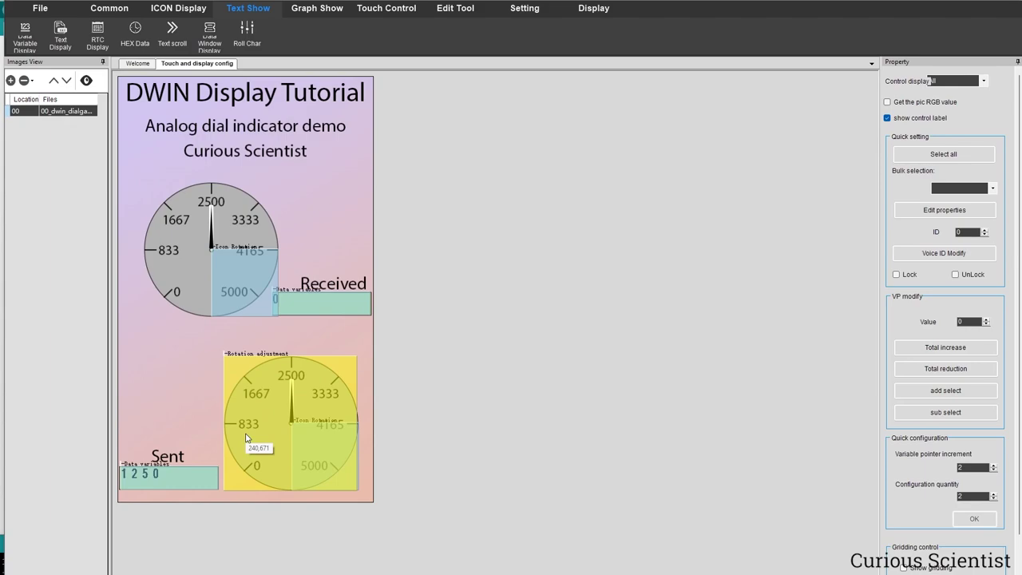
pyautogui.click(168, 489)
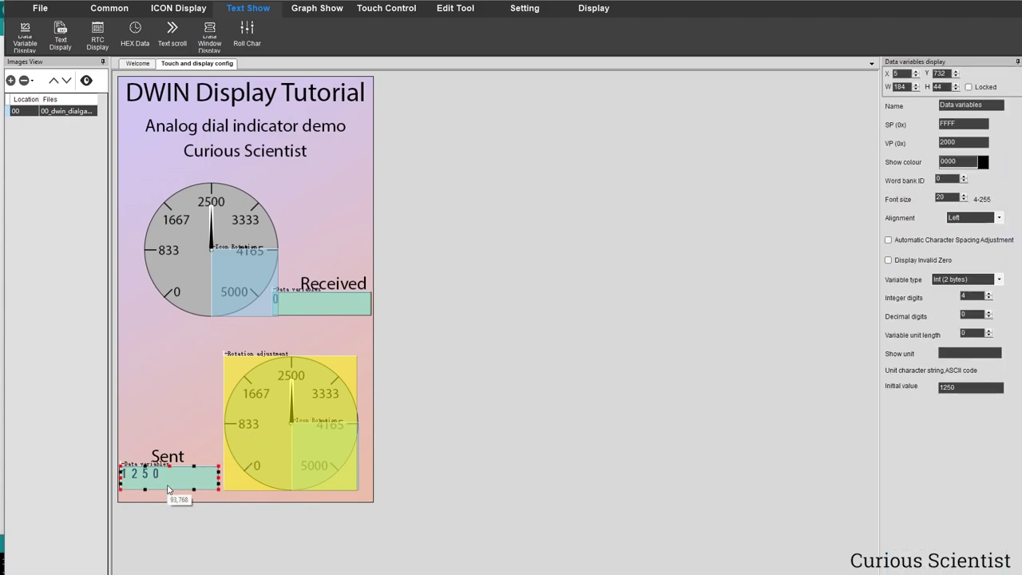
pyautogui.click(186, 408)
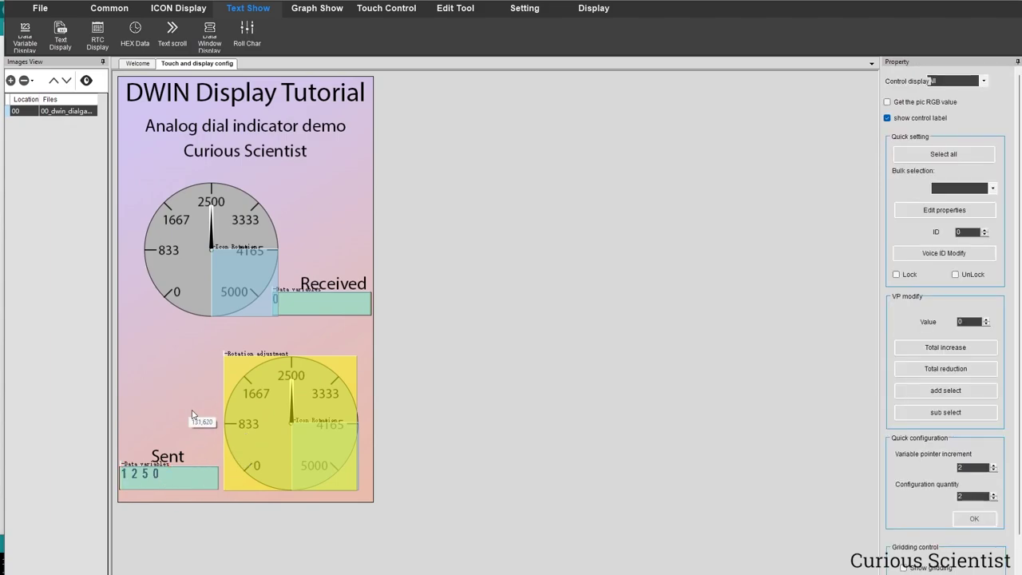
pyautogui.click(163, 481)
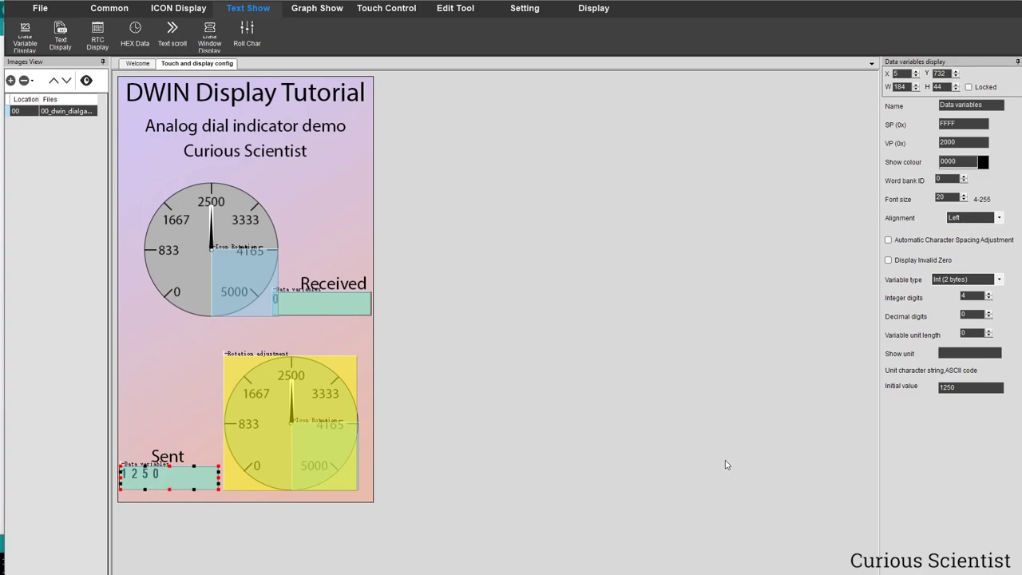
# Step: Check the icon files available for the upper gauge's icon rotation control, keeping 44.icl
pyautogui.click(251, 263)
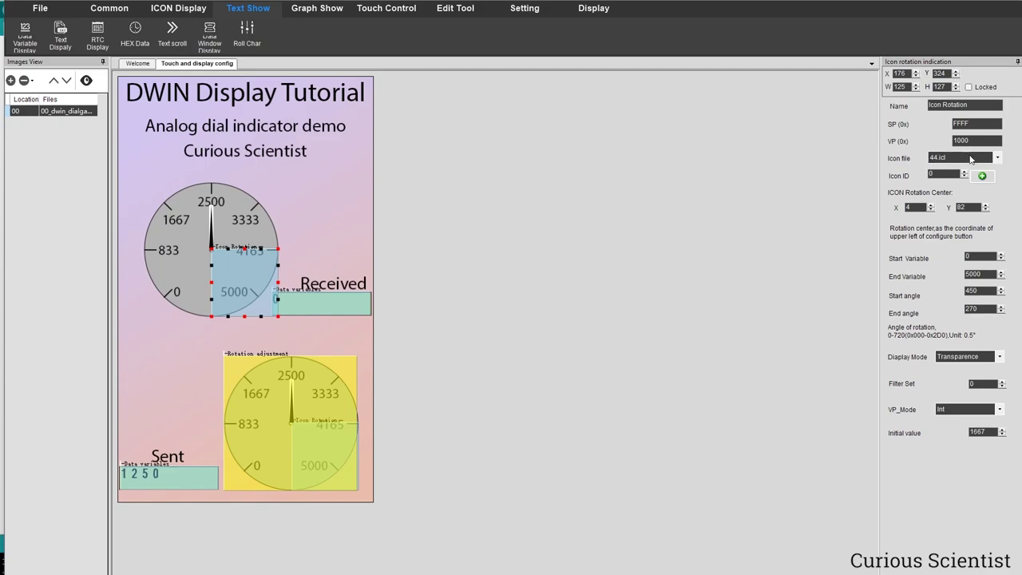
pyautogui.click(996, 157)
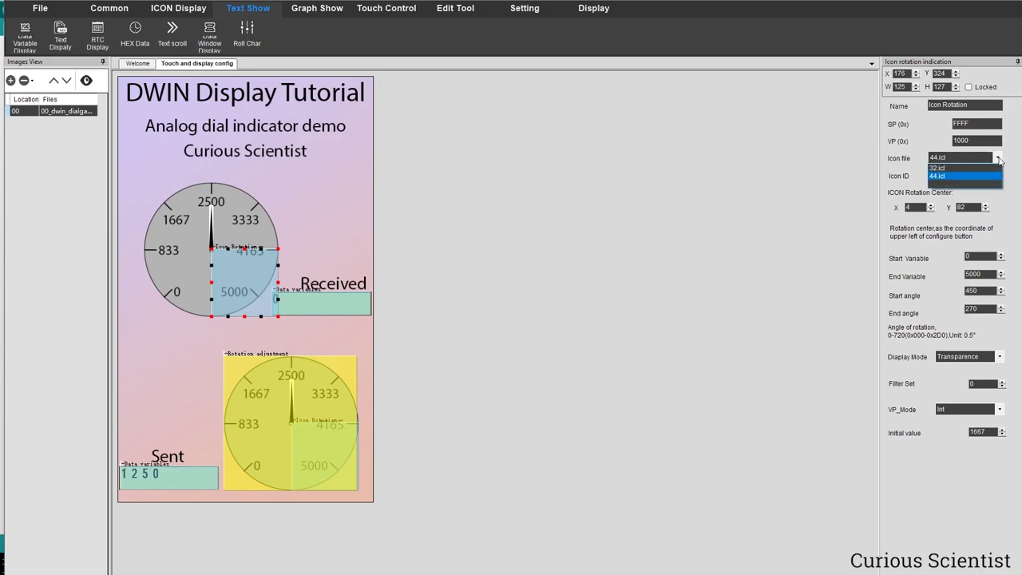
pyautogui.click(947, 174)
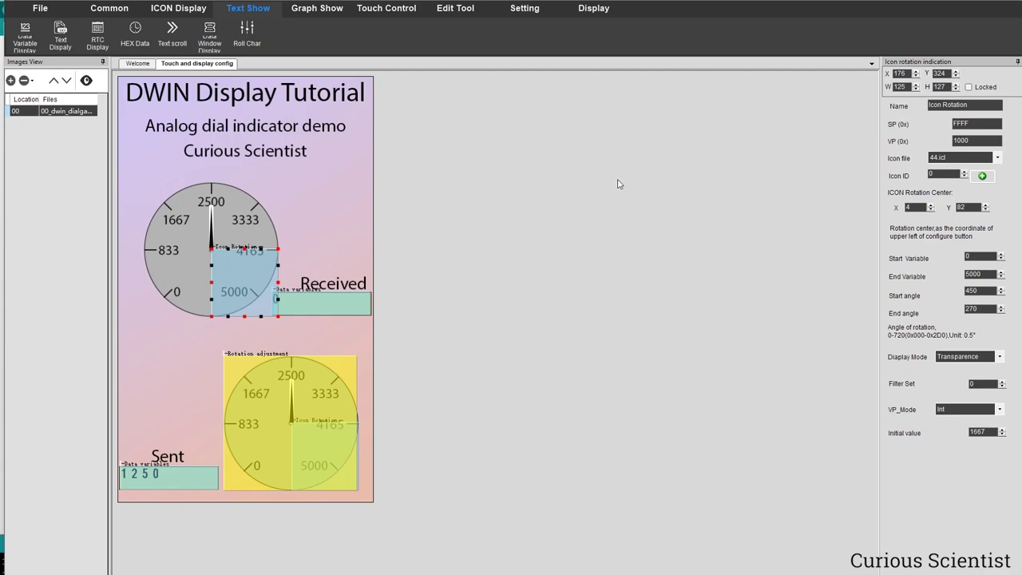
# Step: Open the DWIN ICL Generator and pick the 0_dialgauge_indicator picture as its source image
pyautogui.click(138, 64)
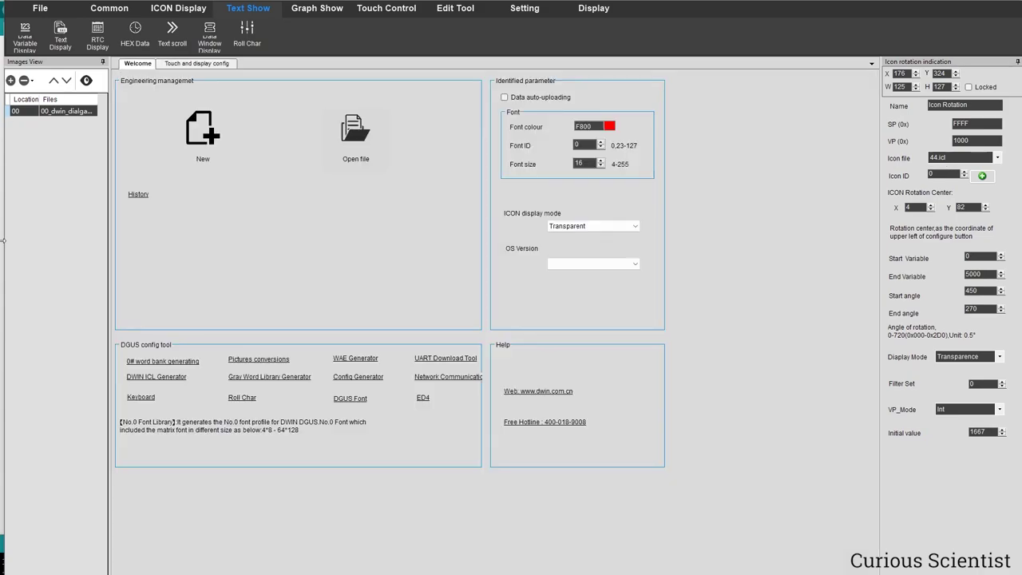
pyautogui.click(164, 377)
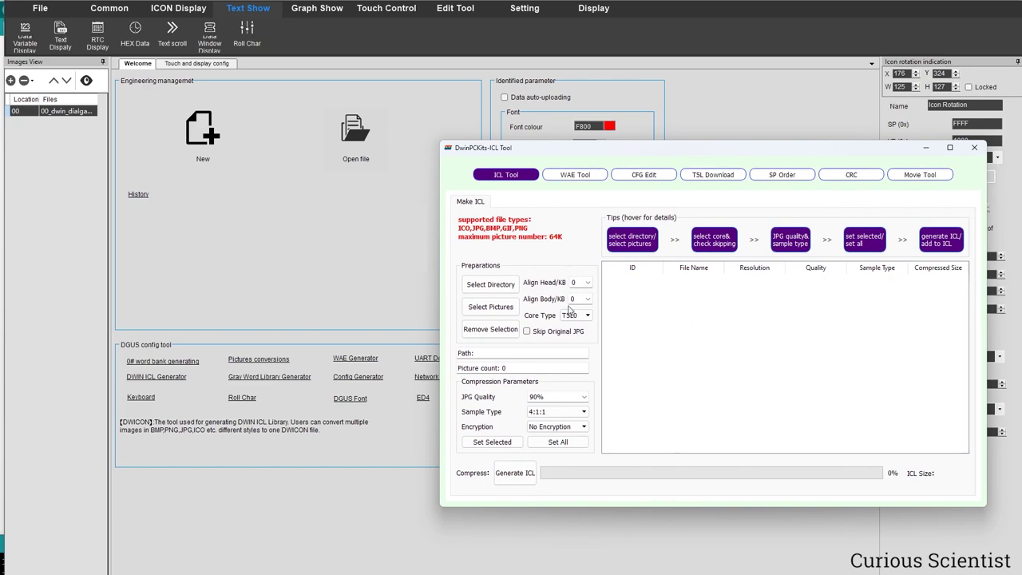
pyautogui.click(495, 309)
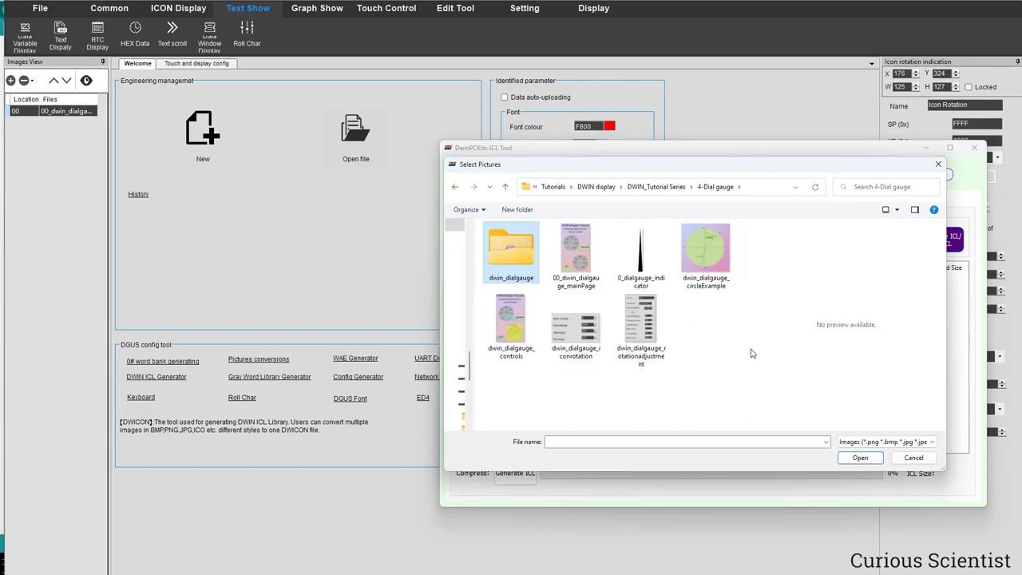
pyautogui.click(627, 255)
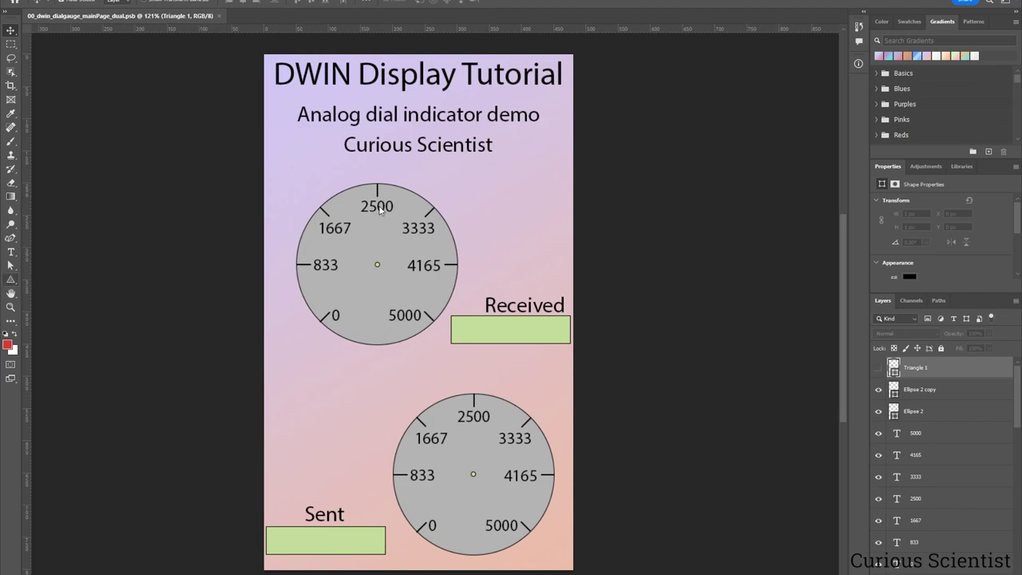
# Step: Switch to Photoshop and draw a narrow black triangle about 11 by 104 px on the upper dial as its needle
pyautogui.rightClick(11, 278)
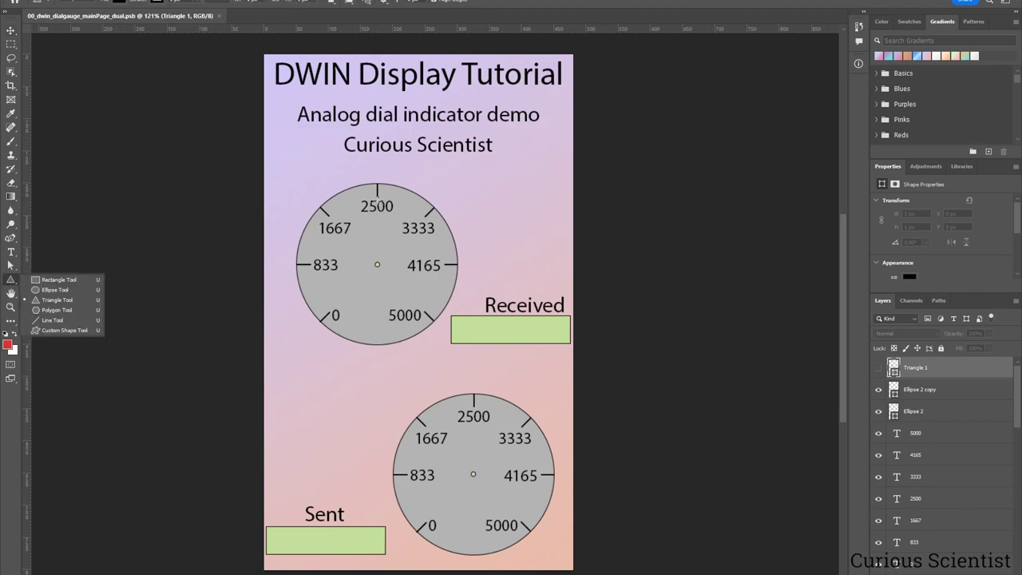
pyautogui.click(68, 299)
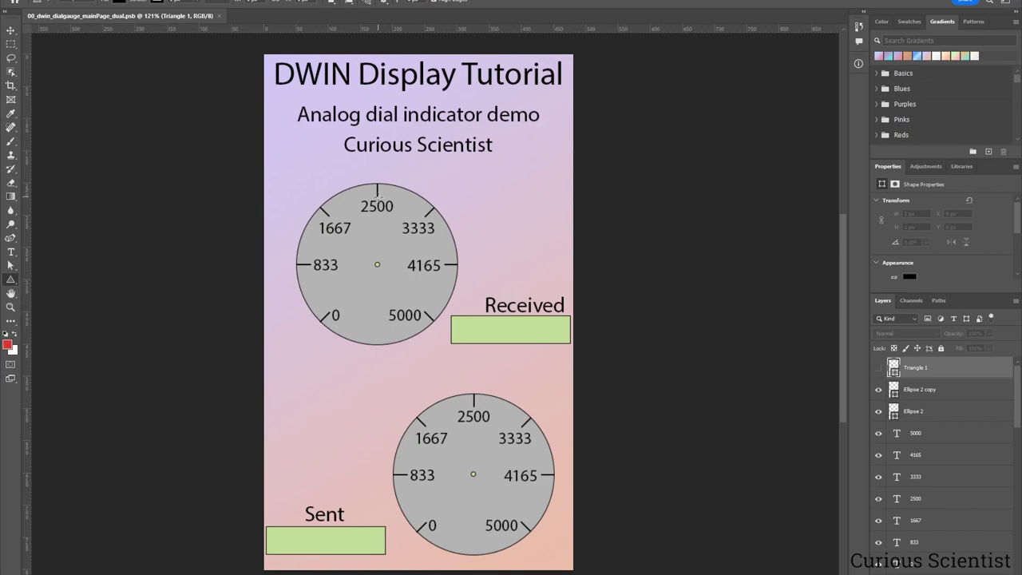
pyautogui.moveTo(375, 194); pyautogui.dragTo(375, 262)
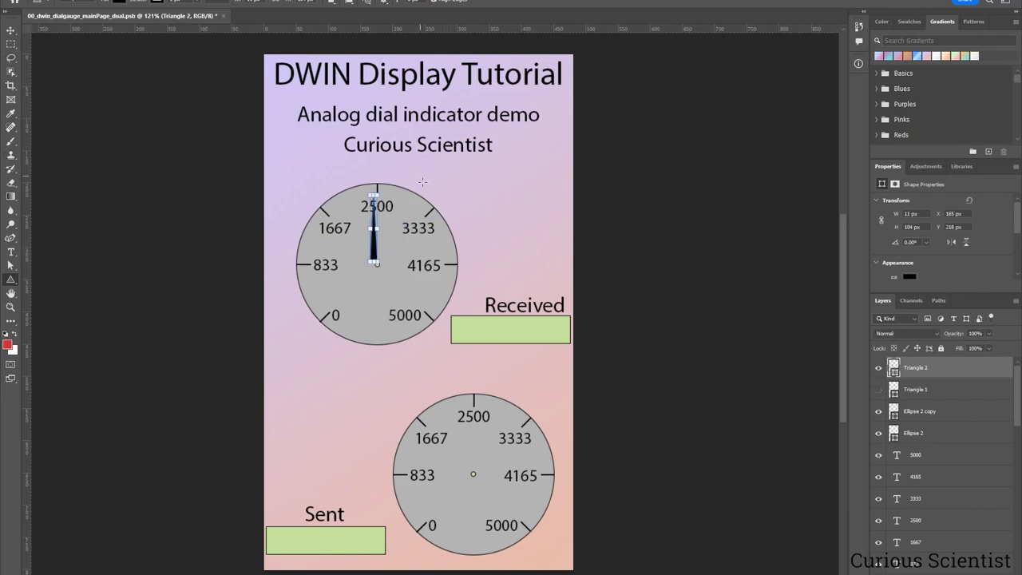
# Step: Move the needle triangle onto the upper dial's vertical centre line, with its tip at the 2500 mark
pyautogui.scroll(5, 399, 230)
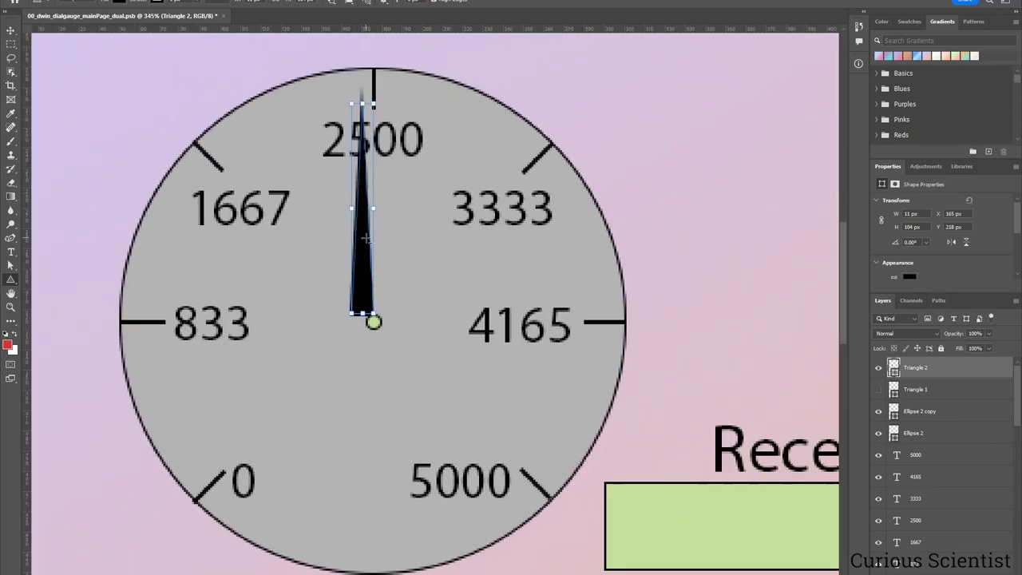
pyautogui.press('v')
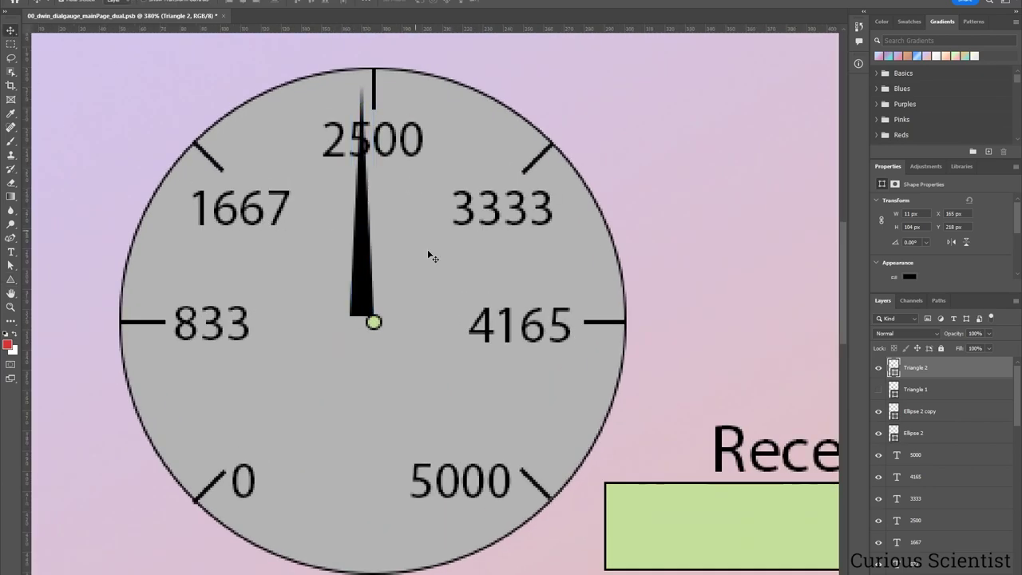
pyautogui.moveTo(365, 246); pyautogui.dragTo(375, 246)
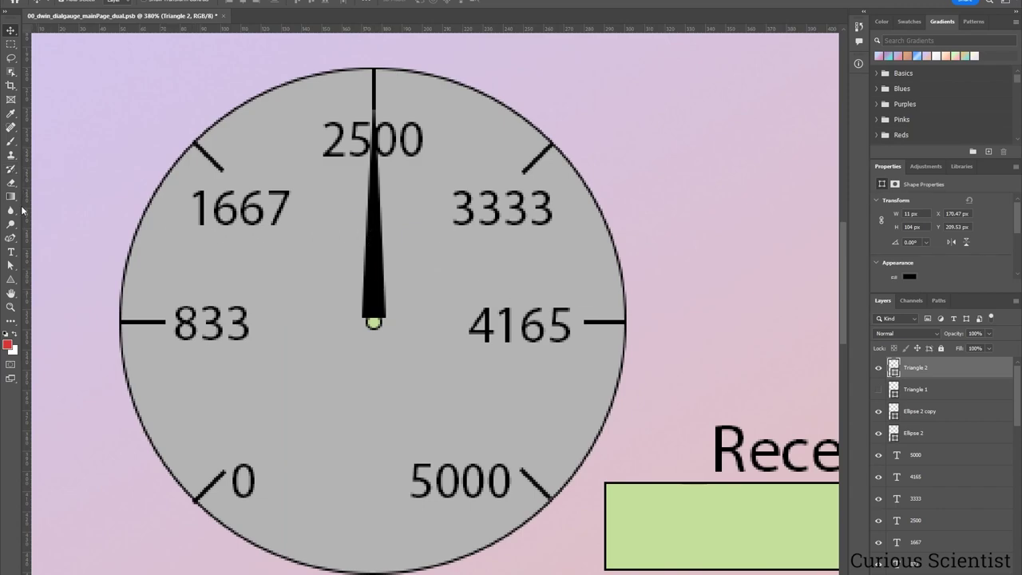
# Step: Reposition the needle's path so its base overlaps the dial's centre pivot, at about X 170 px and Y 221 px
pyautogui.click(11, 265)
pyautogui.click(369, 217)
pyautogui.moveTo(375, 107)
pyautogui.mouseDown()
pyautogui.moveTo(375, 148)
pyautogui.moveTo(375, 110)
pyautogui.mouseUp()
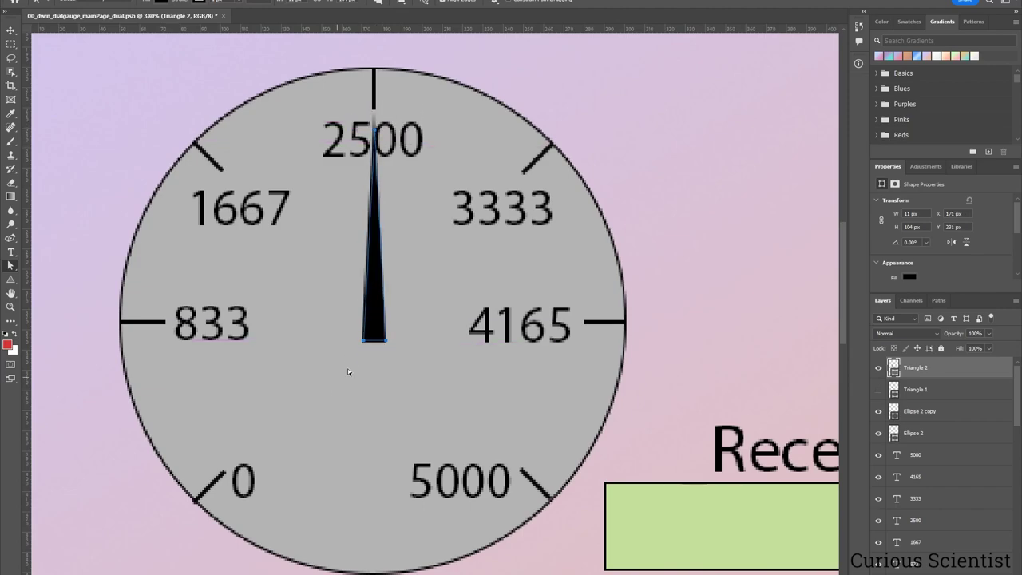
pyautogui.moveTo(362, 342); pyautogui.dragTo(365, 314)
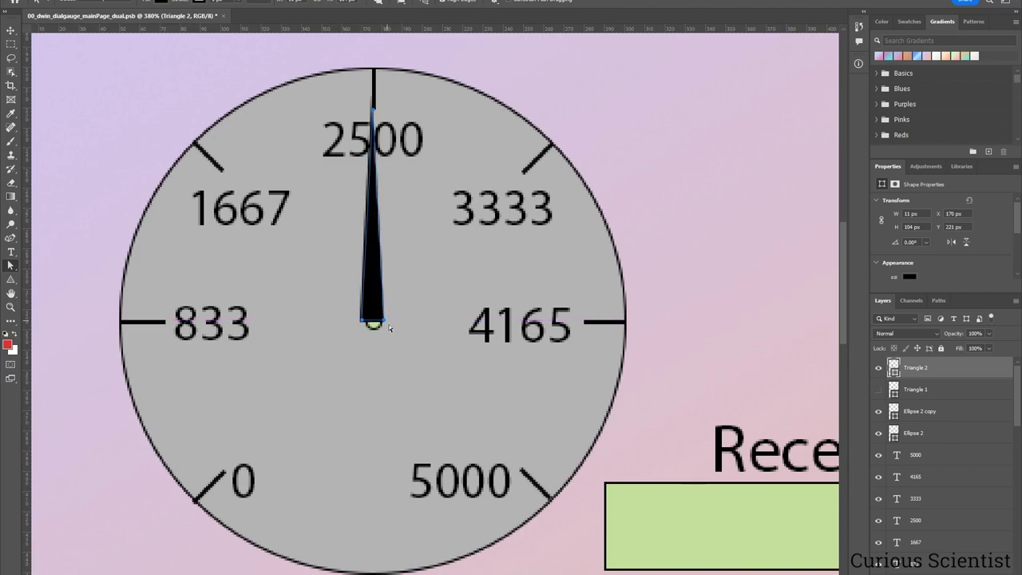
pyautogui.click(381, 316)
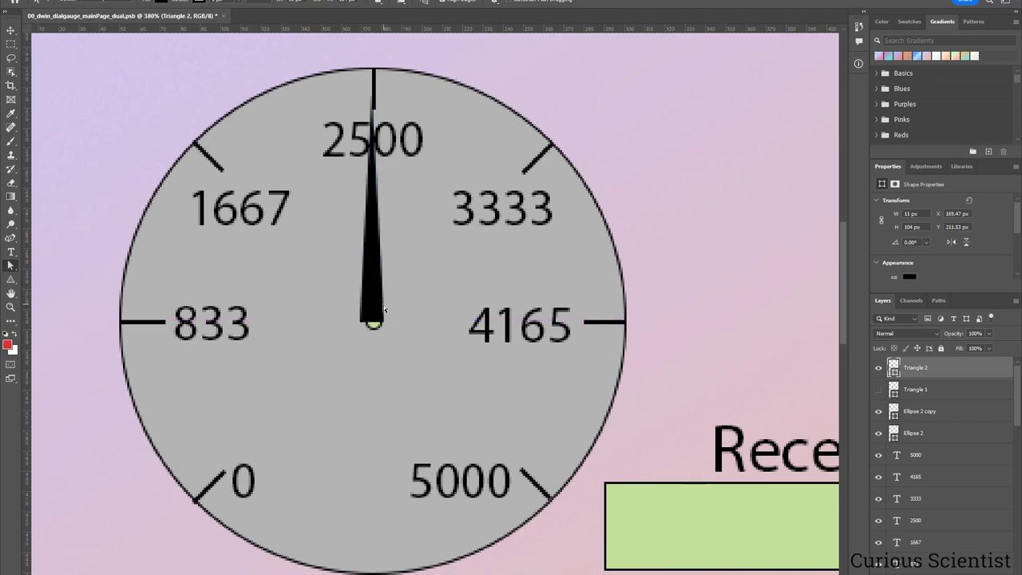
pyautogui.click(368, 172)
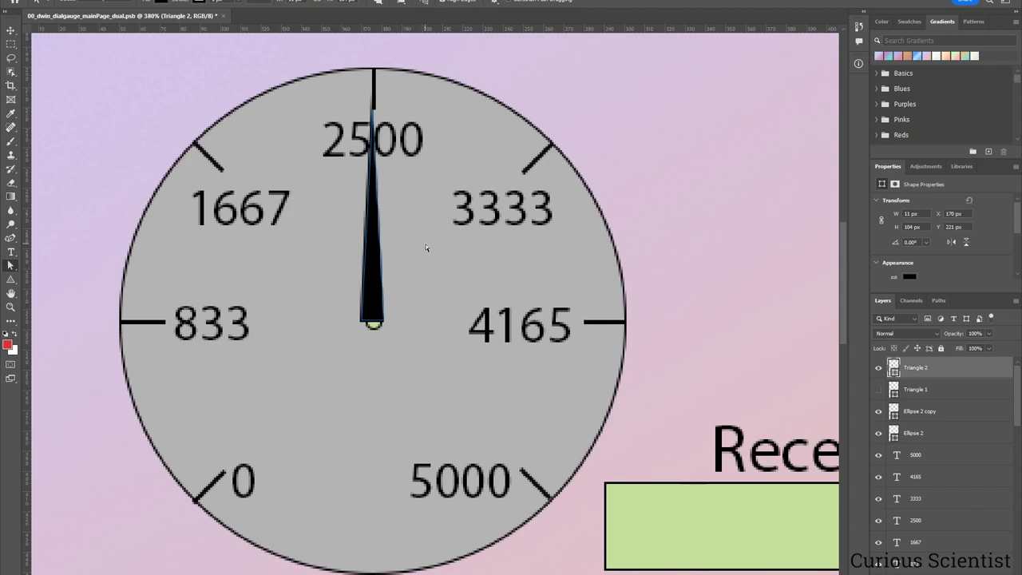
# Step: View the export commands offered for the new needle triangle's layer, and dismiss them without exporting
pyautogui.rightClick(919, 367)
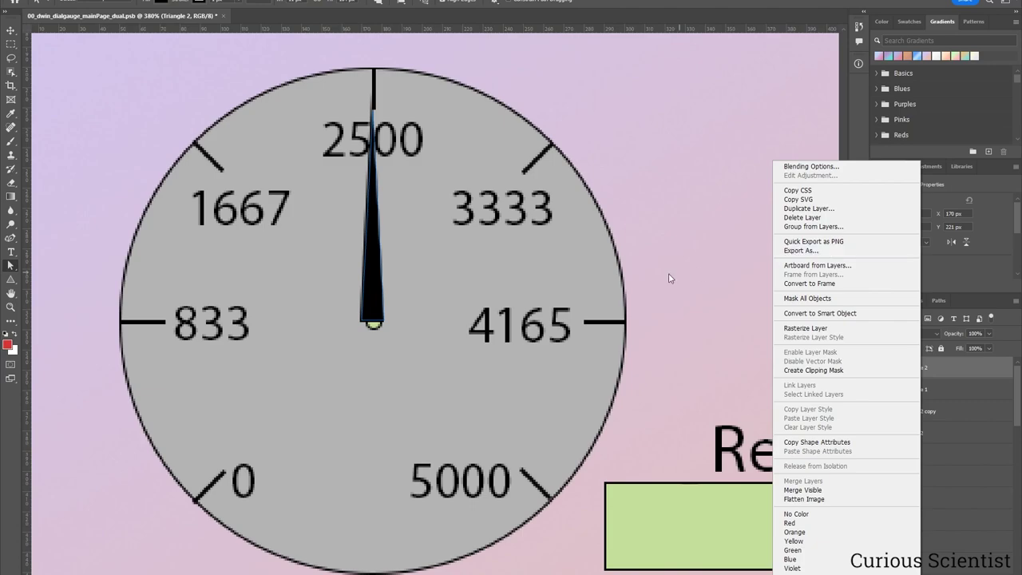
pyautogui.click(628, 284)
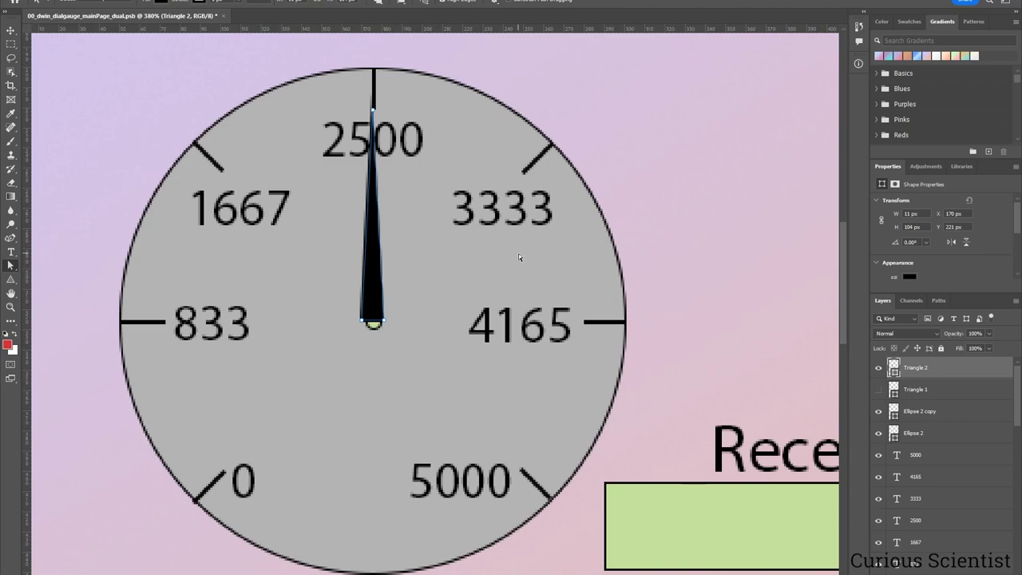
pyautogui.hscroll(2, 518, 257)
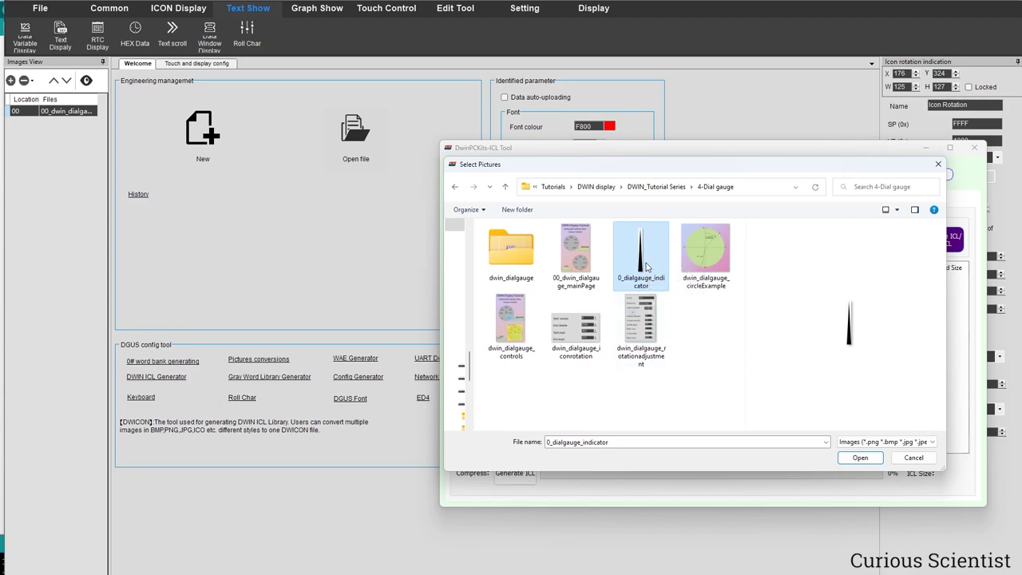
# Step: Load the 0_dialgauge_indicator picture in the DWIN ICL Tool and generate the ICL, choosing file 44 in the DWIN_SET folder as output
pyautogui.doubleClick(647, 268)
pyautogui.click(705, 281)
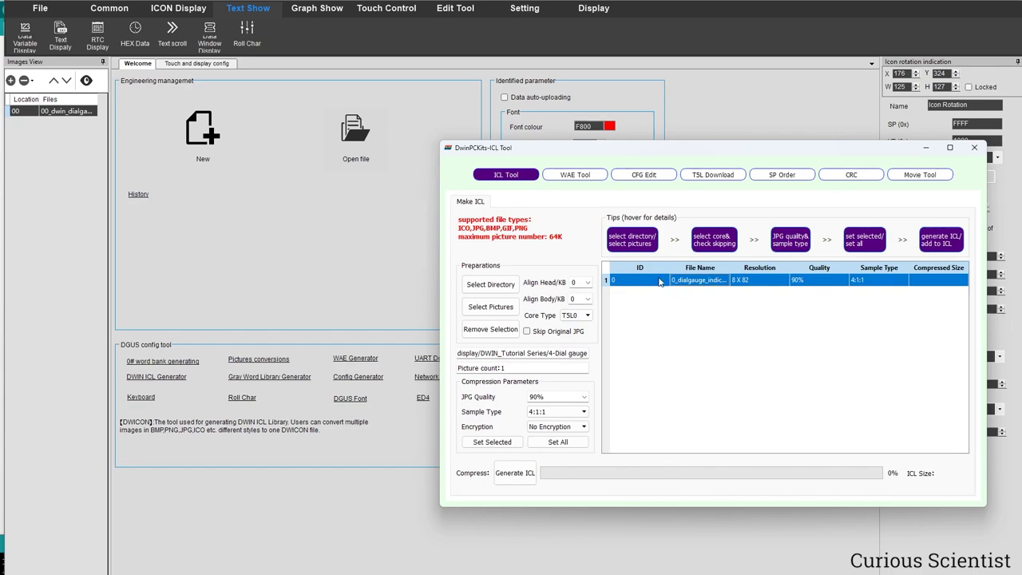
pyautogui.click(519, 479)
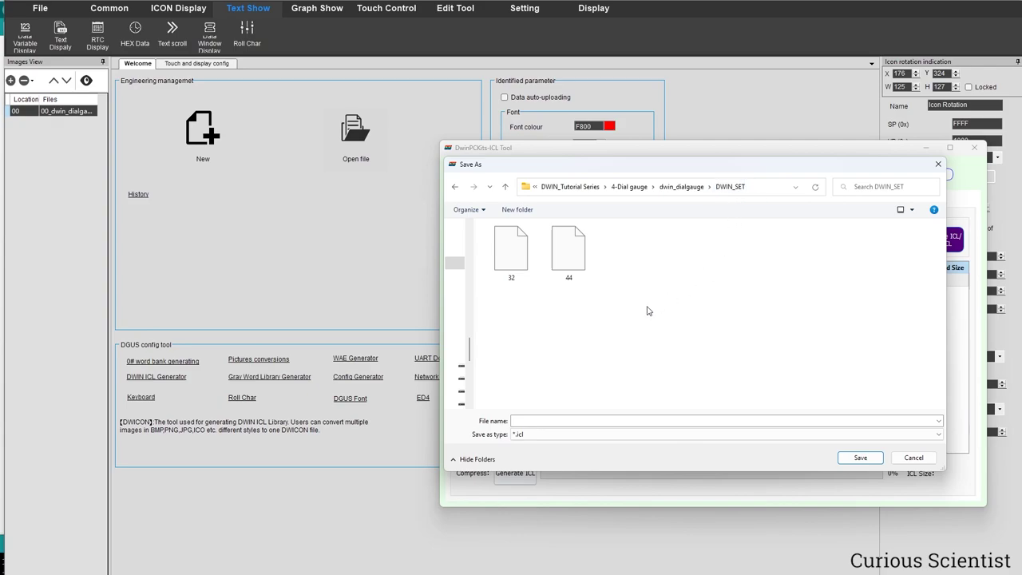
pyautogui.click(581, 274)
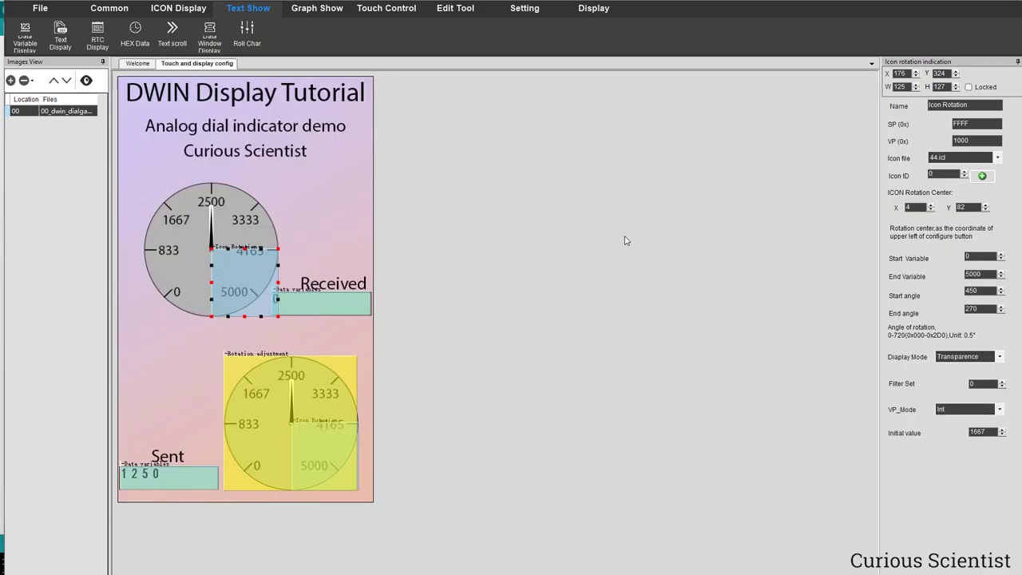
# Step: Select 44.icl as the icon file of the upper dial's Icon Rotation control
pyautogui.click(996, 158)
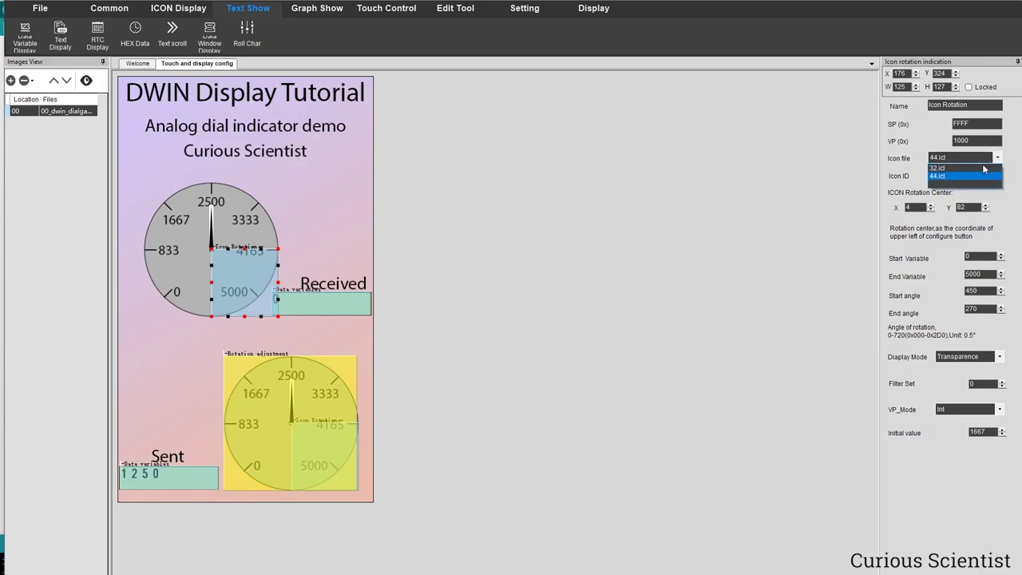
pyautogui.click(944, 176)
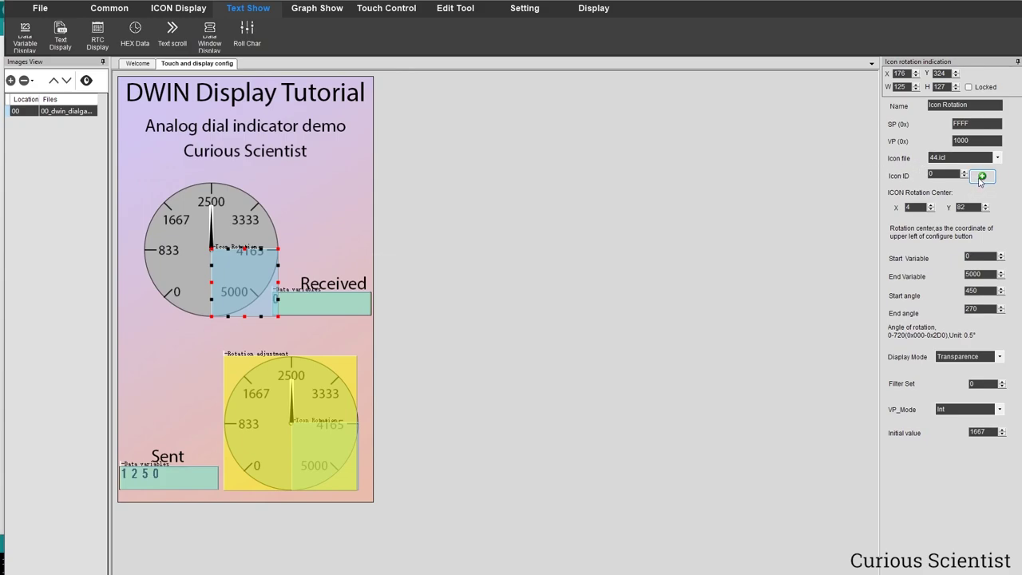
pyautogui.click(980, 177)
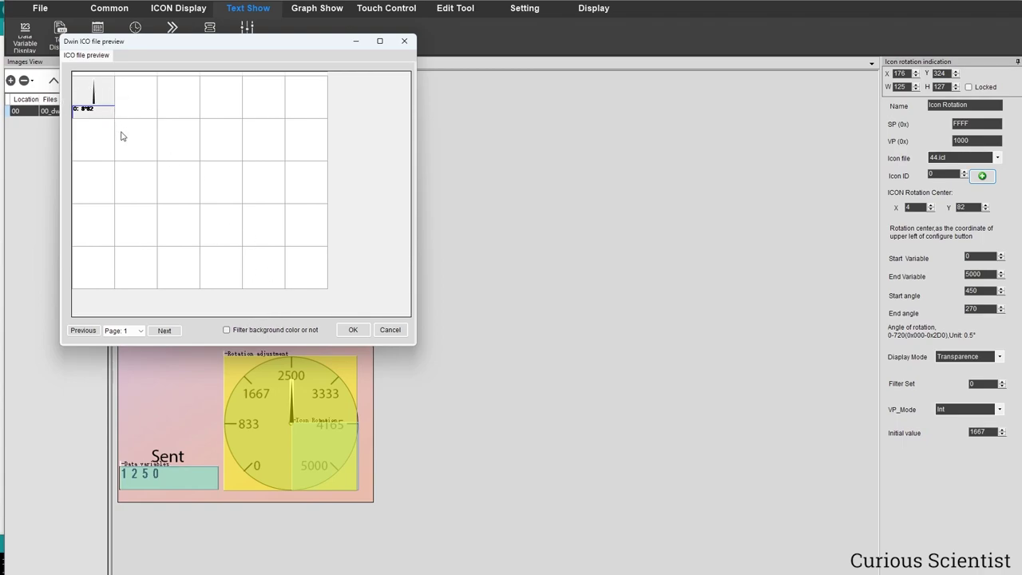
pyautogui.click(352, 330)
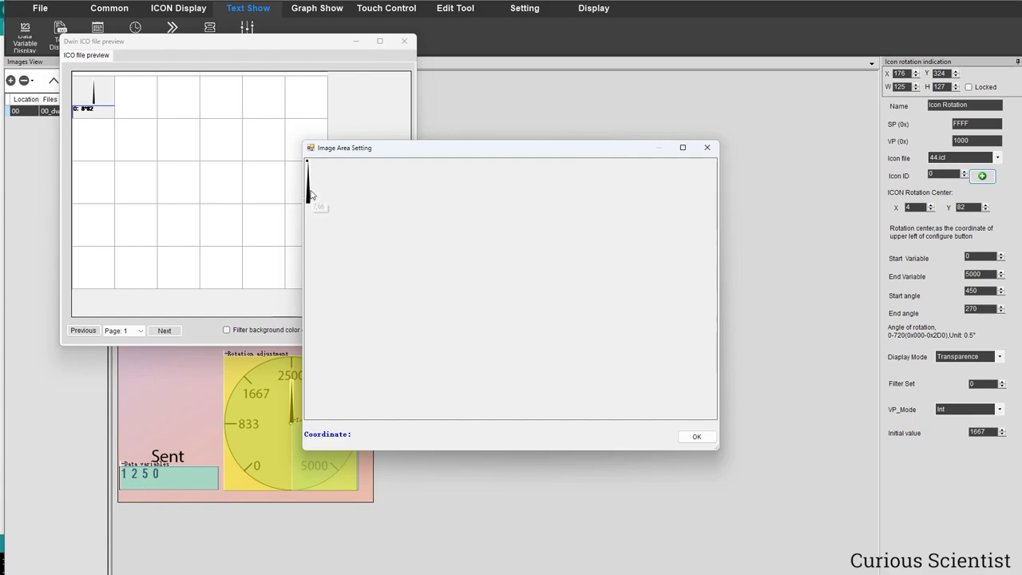
pyautogui.moveTo(308, 186); pyautogui.dragTo(309, 188)
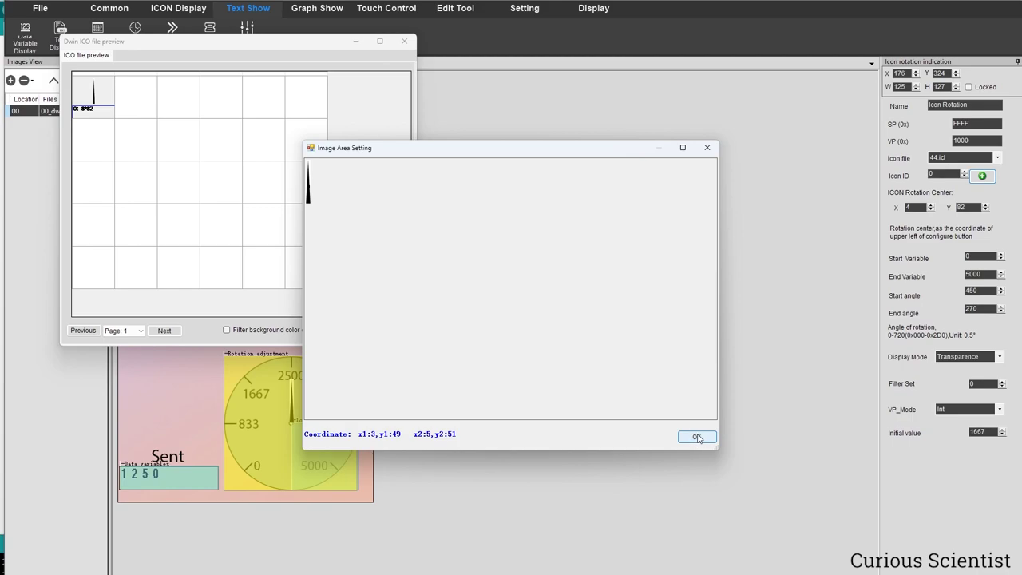
pyautogui.click(715, 150)
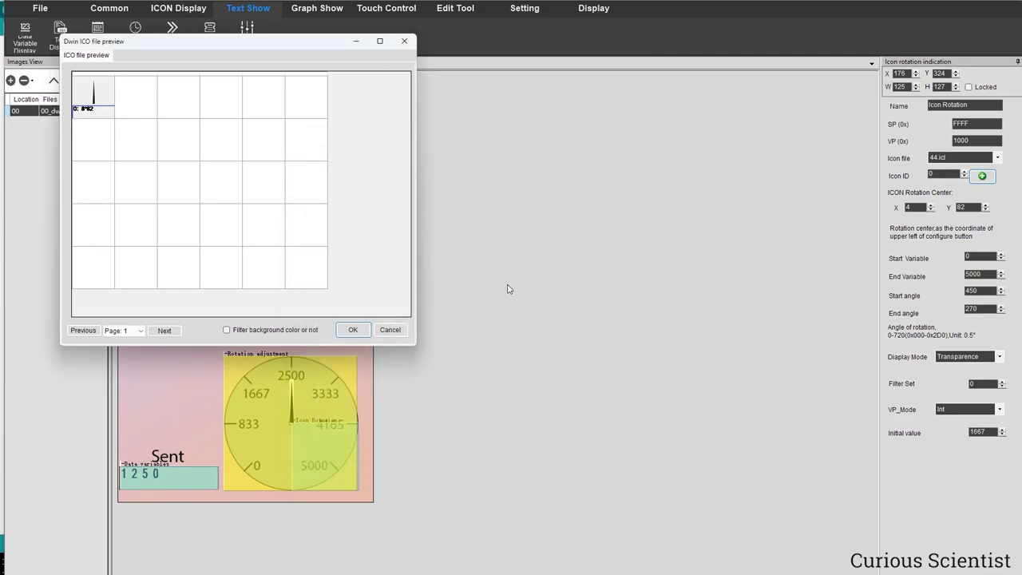
pyautogui.click(390, 330)
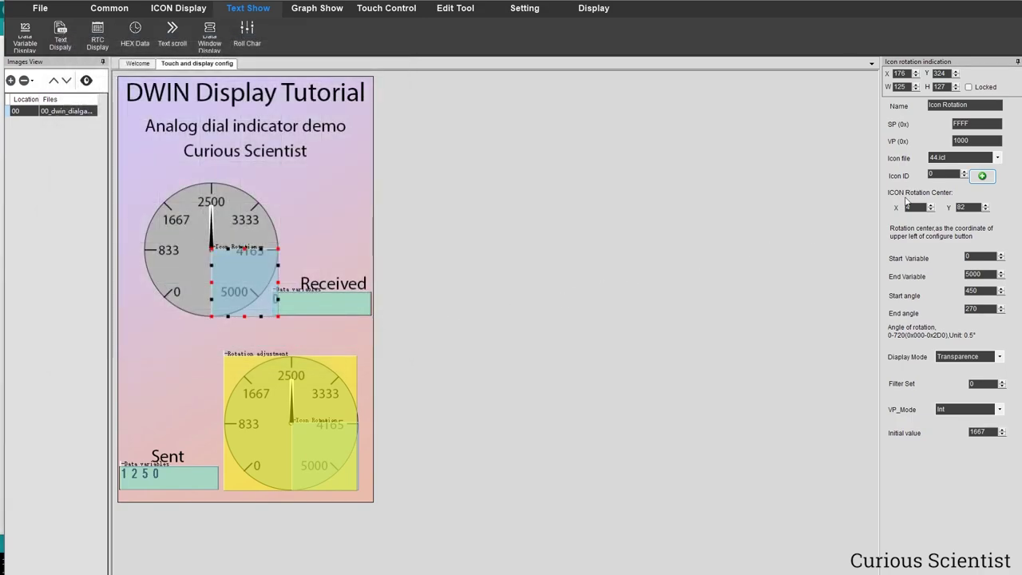
# Step: Pick the upper needle's rotation center graphically on icon 0 of the ICL file, at X 2, Y 46
pyautogui.doubleClick(961, 207)
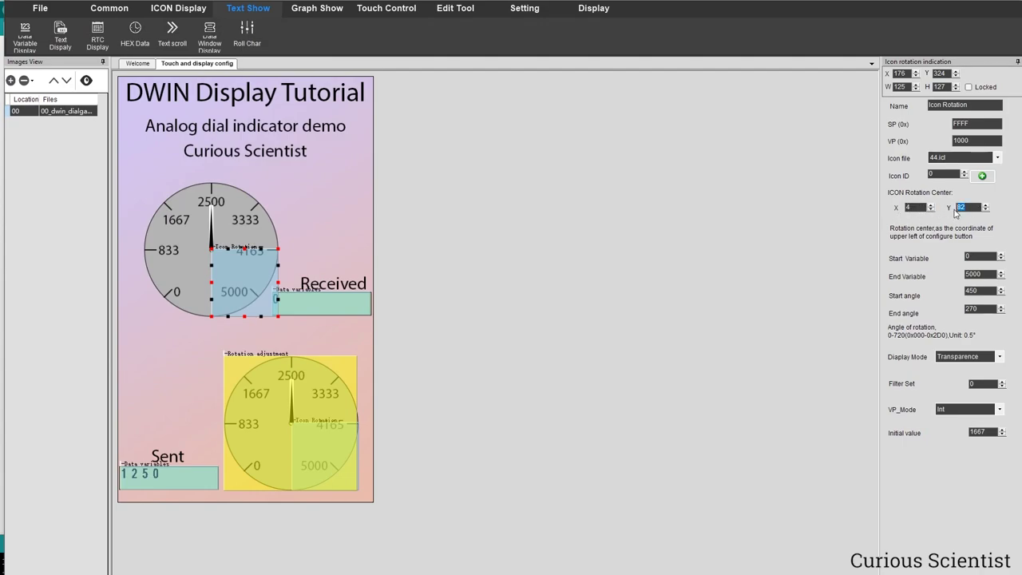
pyautogui.click(981, 175)
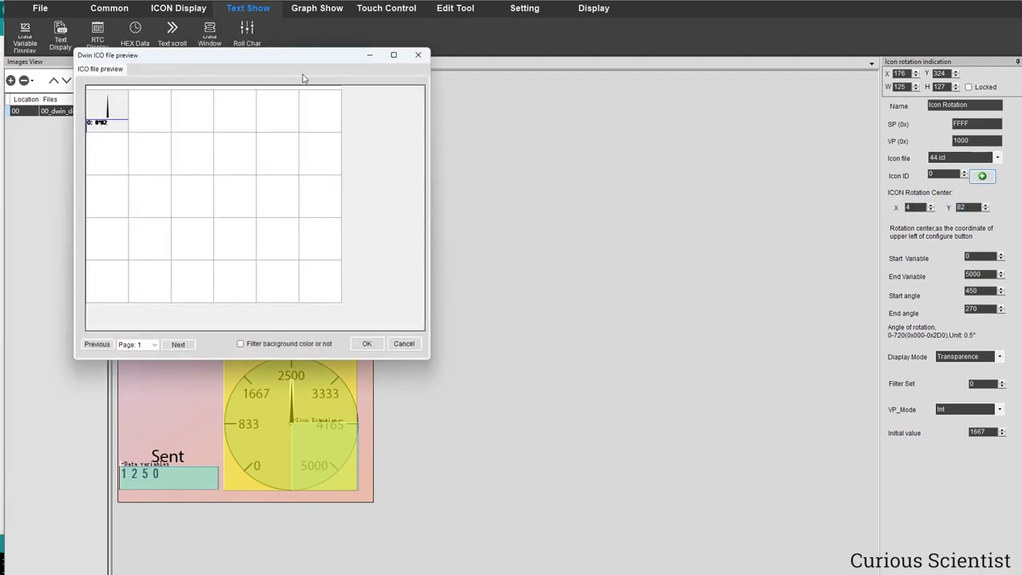
pyautogui.click(107, 116)
pyautogui.click(365, 344)
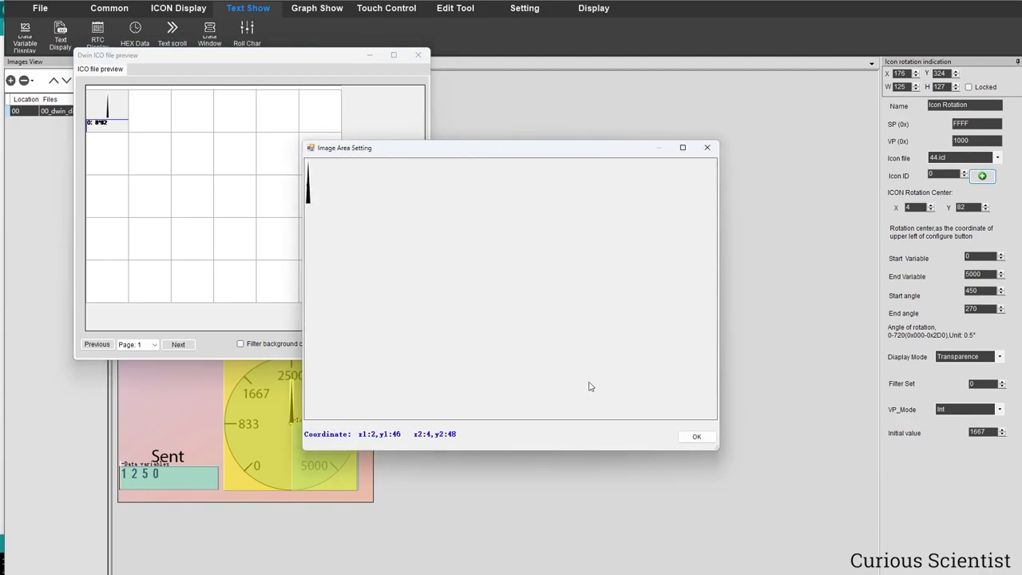
pyautogui.click(696, 436)
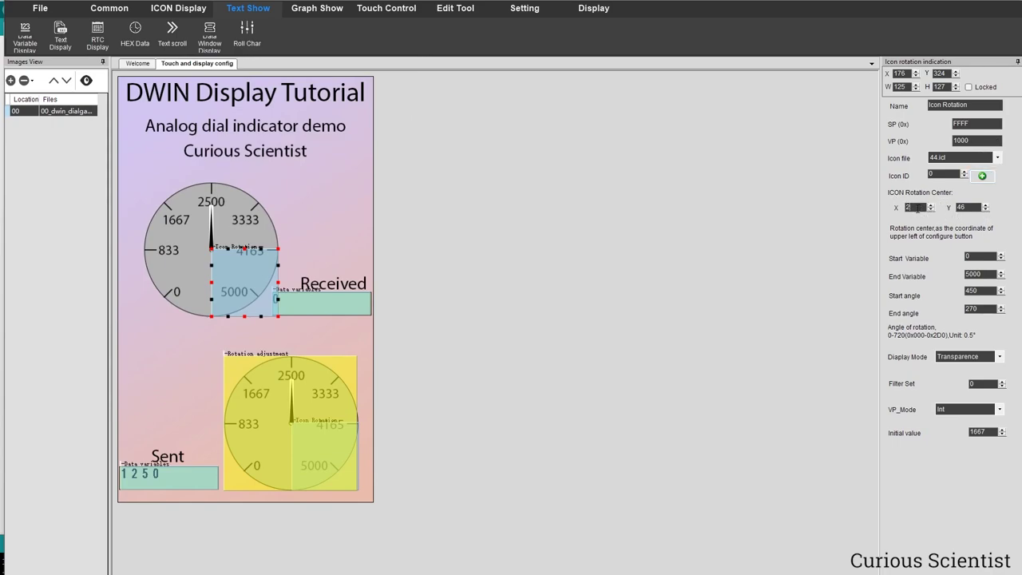
# Step: Set the upper dial's icon rotation center to X 4, Y 82
pyautogui.moveTo(918, 208); pyautogui.dragTo(870, 214)
pyautogui.doubleClick(961, 207)
pyautogui.write('82')
# Step: Review the start angle, end angle and filter setting of the upper dial's Icon Rotation control
pyautogui.moveTo(984, 290); pyautogui.dragTo(958, 290)
pyautogui.doubleClick(969, 308)
pyautogui.click(979, 309)
pyautogui.click(1001, 382)
pyautogui.click(1002, 386)
pyautogui.click(1001, 387)
# Step: Preview the project from its first page on the virtual screen, and close the preview
pyautogui.click(608, 11)
pyautogui.click(165, 34)
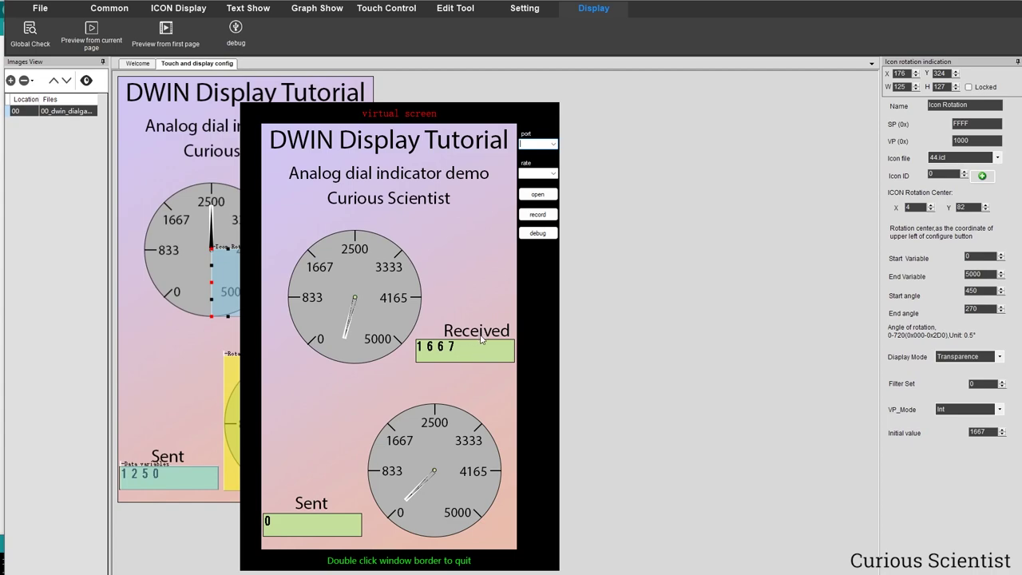
pyautogui.doubleClick(541, 314)
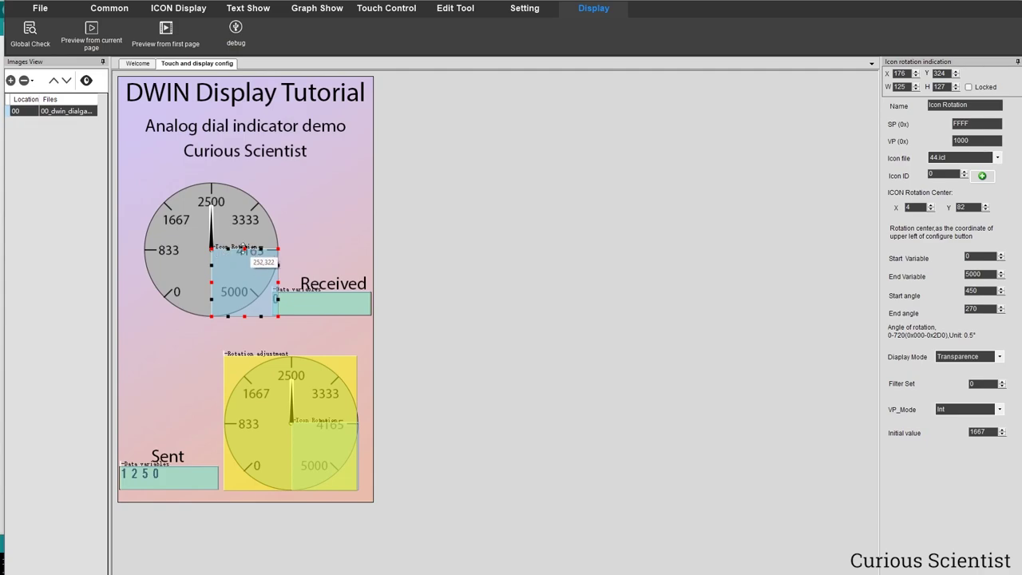
# Step: Inspect the lower dial's Icon Rotation properties and the data format options of its Rotation adjustment control
pyautogui.click(359, 454)
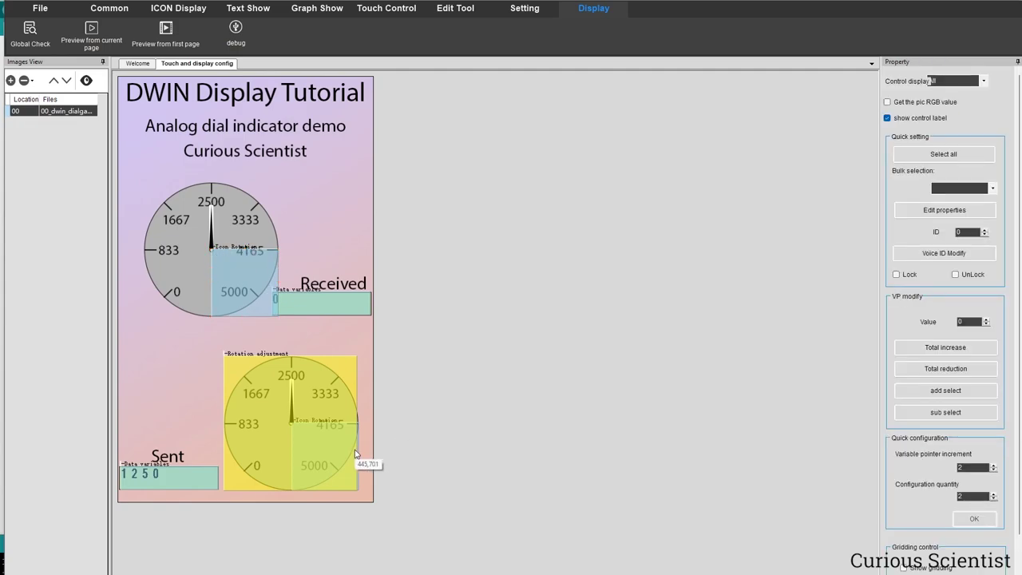
pyautogui.click(358, 456)
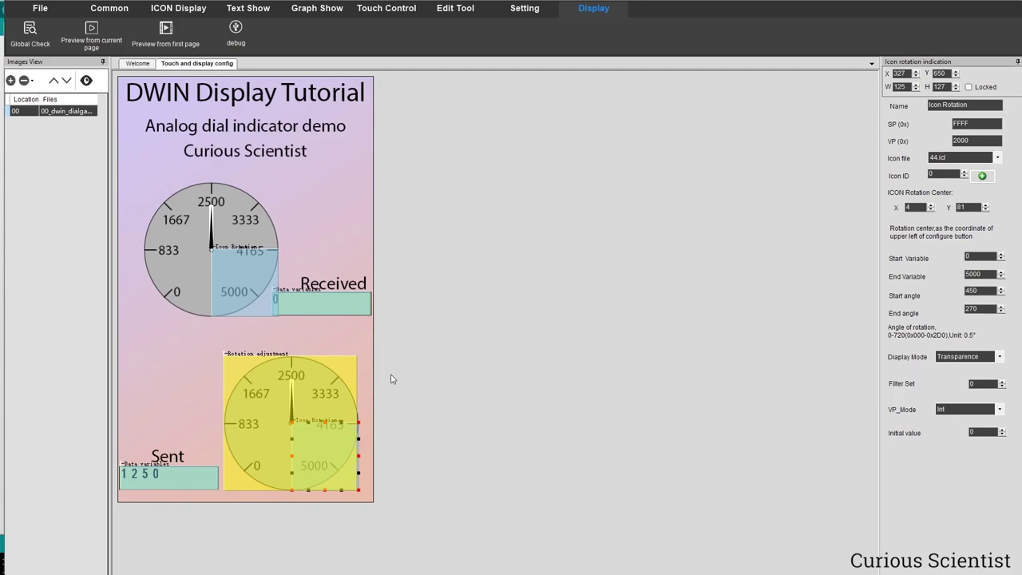
pyautogui.click(237, 364)
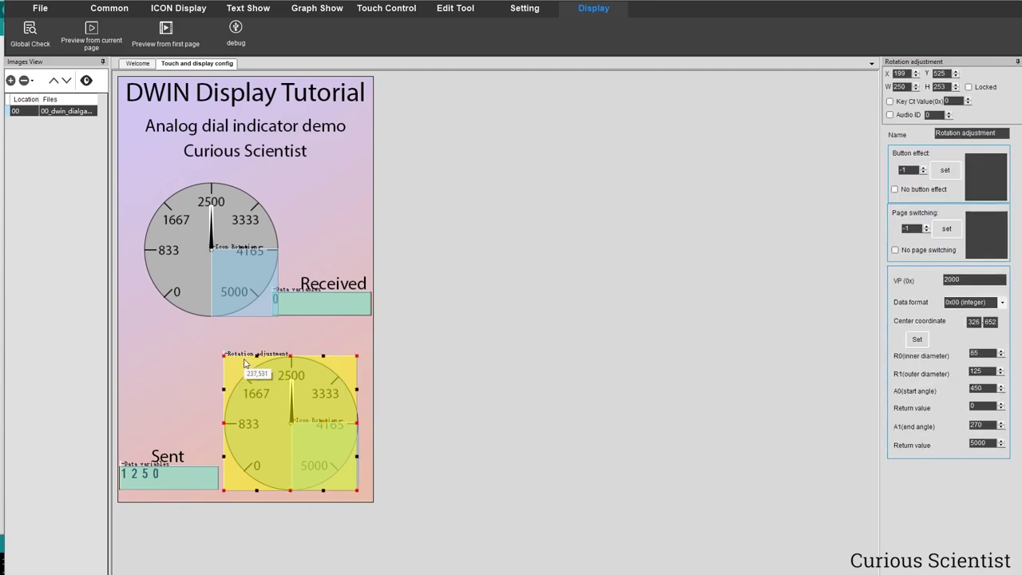
pyautogui.click(387, 8)
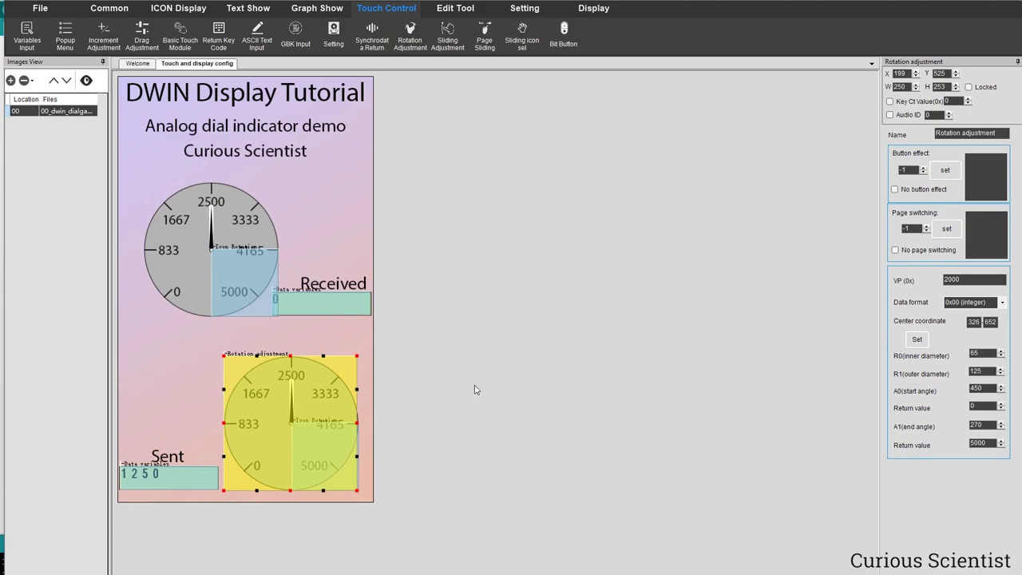
pyautogui.click(1001, 302)
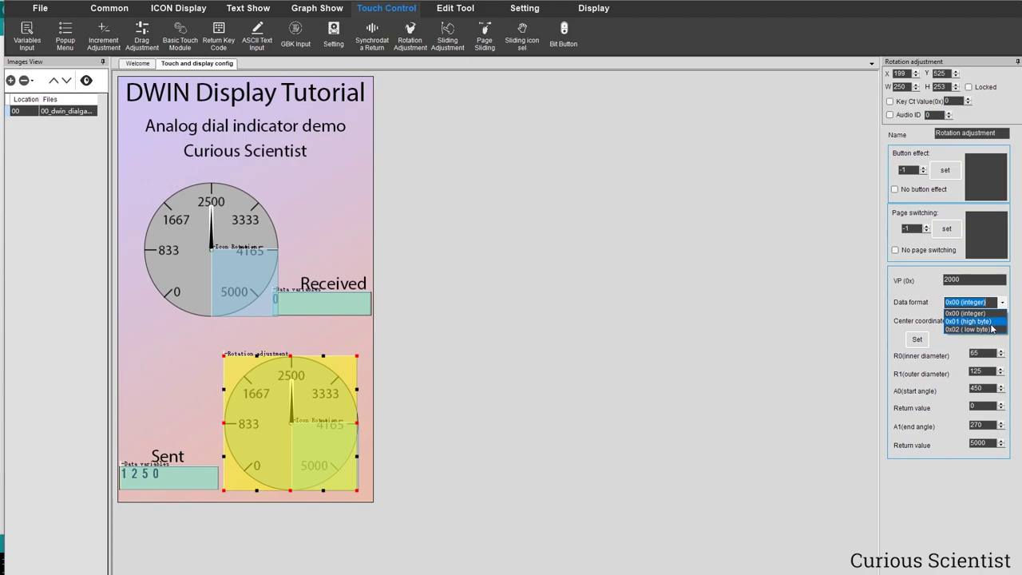
pyautogui.click(1003, 303)
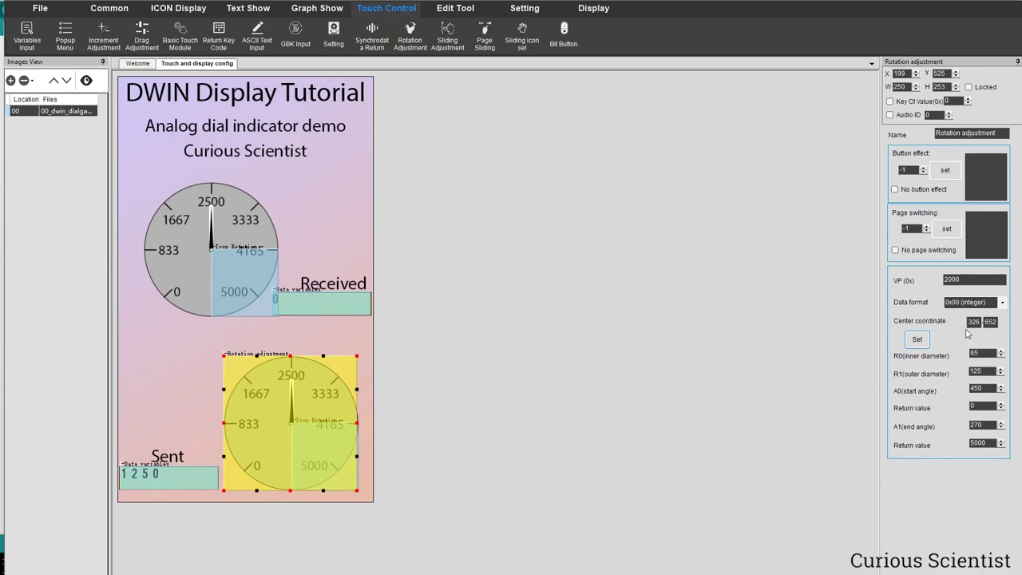
# Step: Pick the Rotation adjustment's center coordinate on the page image at the lower dial's pivot, at X 327, Y 653
pyautogui.click(924, 340)
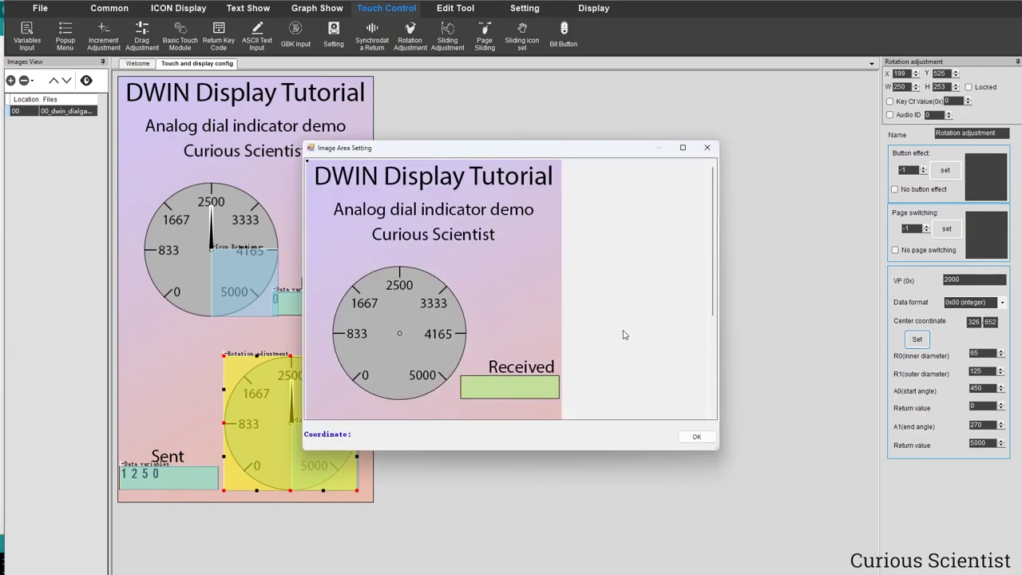
pyautogui.scroll(-3, 622, 331)
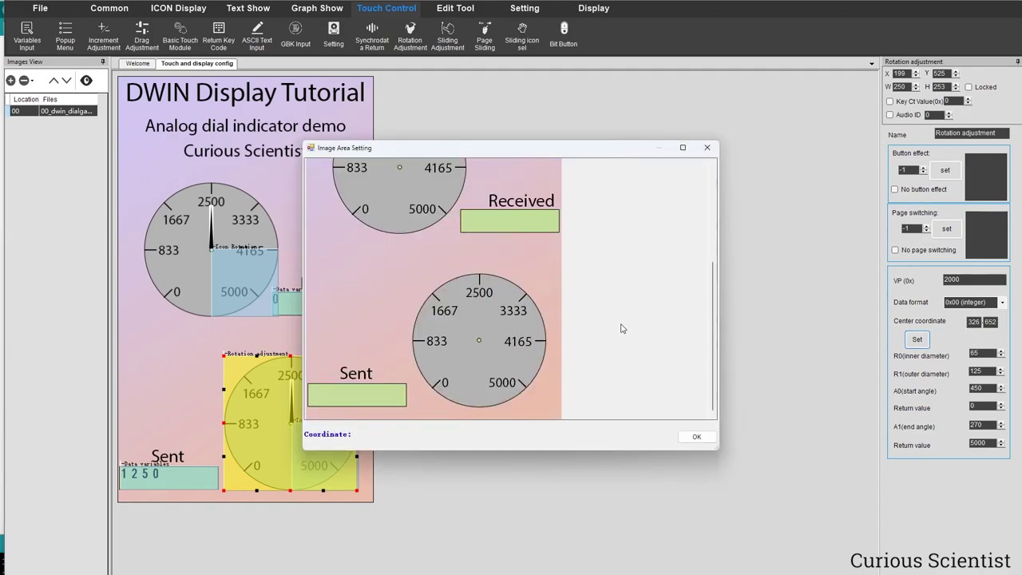
pyautogui.click(478, 340)
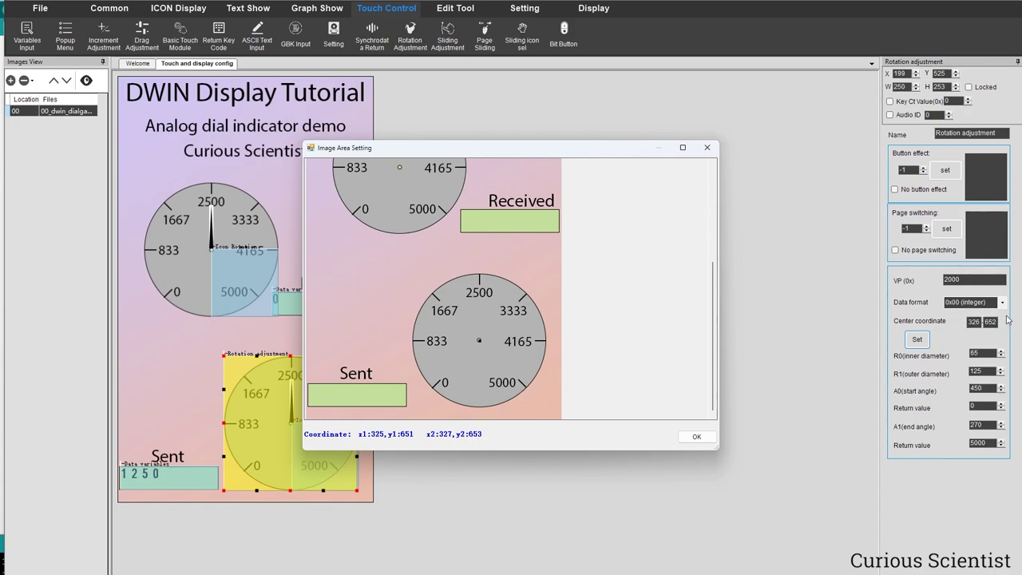
pyautogui.click(696, 436)
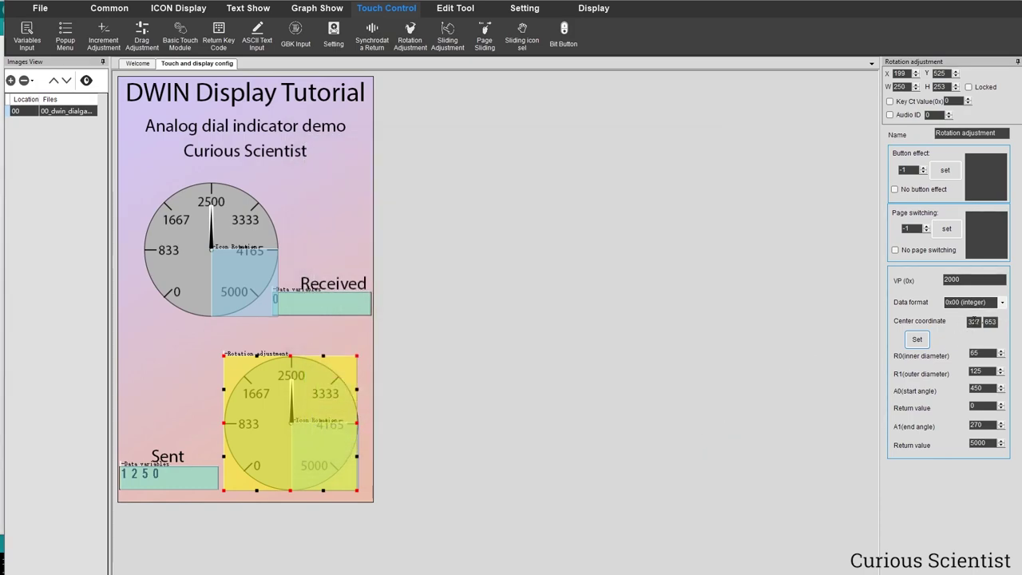
# Step: Re-pick the Rotation adjustment's center coordinate at the lower dial's pivot so it is set to X 328, Y 652
pyautogui.click(917, 341)
pyautogui.scroll(-3, 566, 356)
pyautogui.scroll(1, 516, 354)
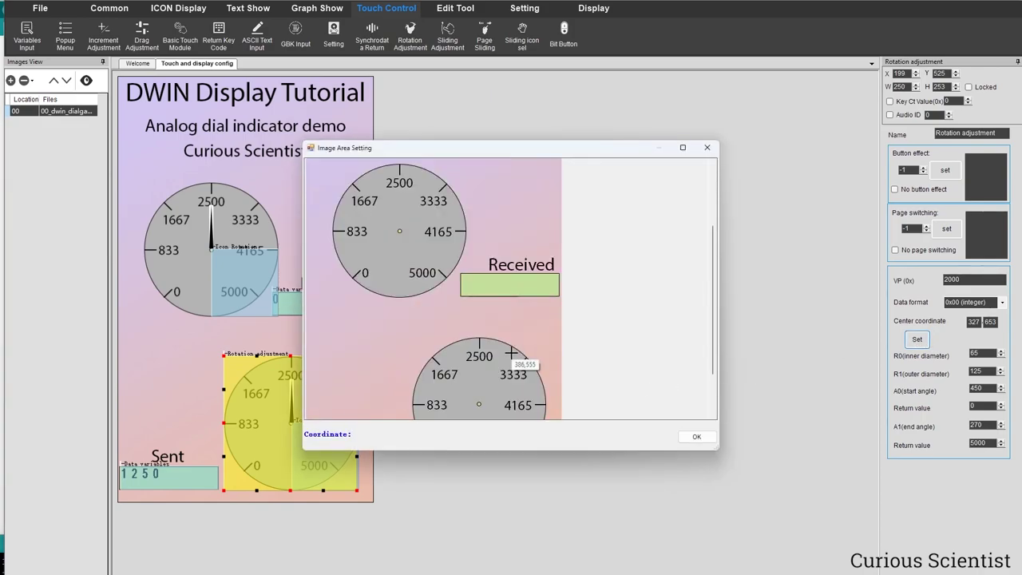
pyautogui.scroll(-1, 510, 359)
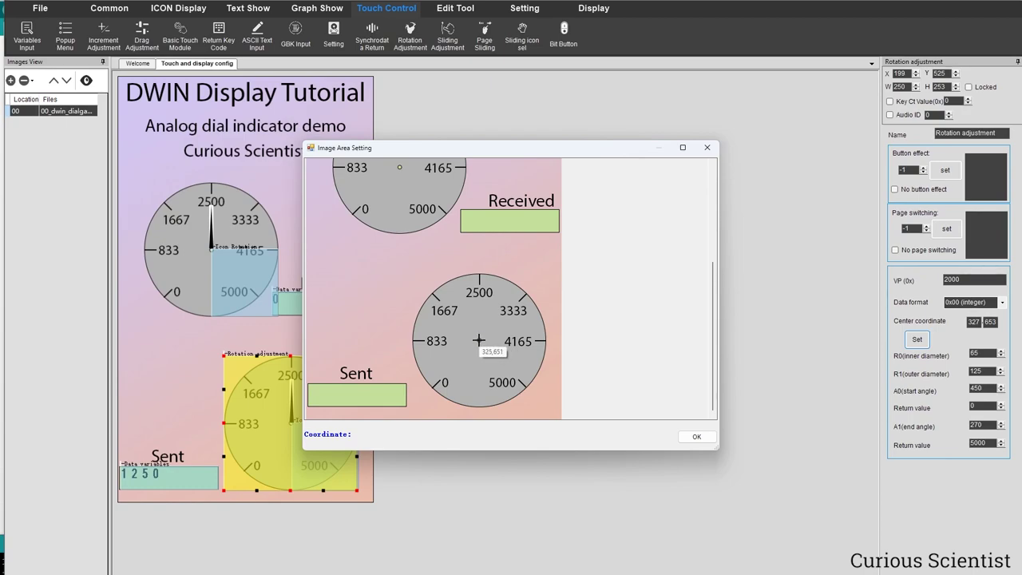
pyautogui.moveTo(479, 340); pyautogui.dragTo(480, 342)
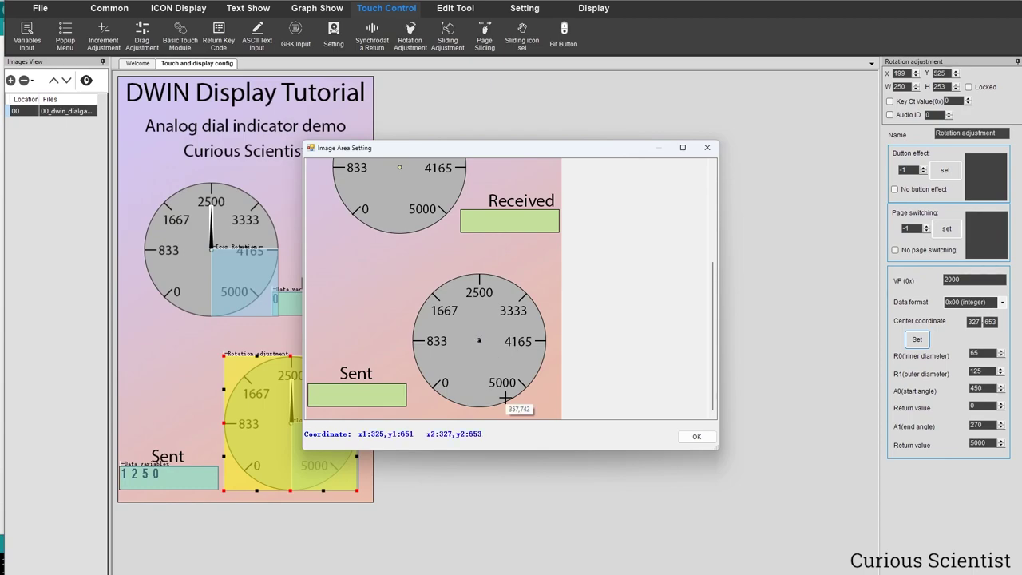
pyautogui.click(478, 339)
pyautogui.moveTo(478, 338); pyautogui.dragTo(479, 339)
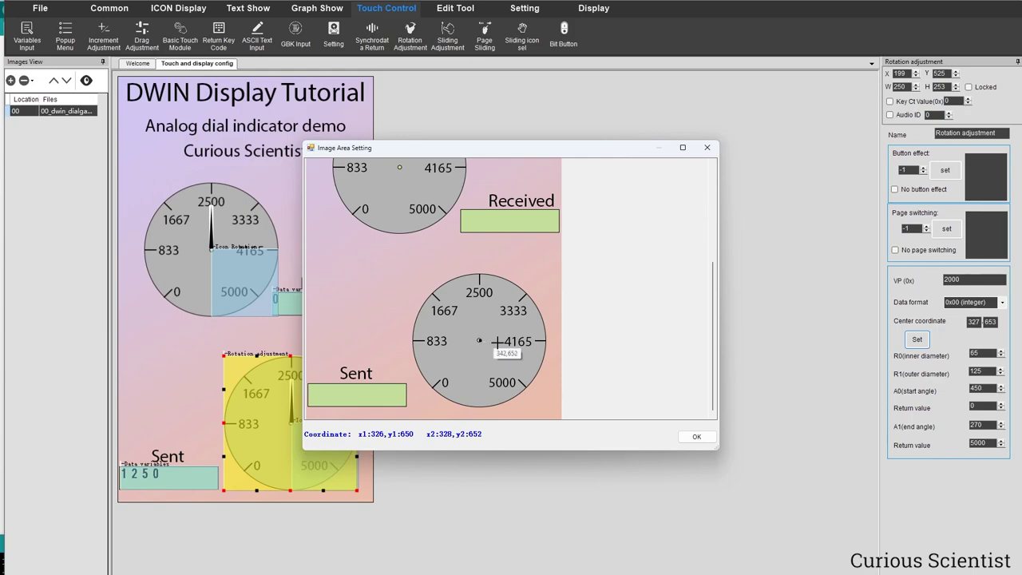
pyautogui.click(686, 437)
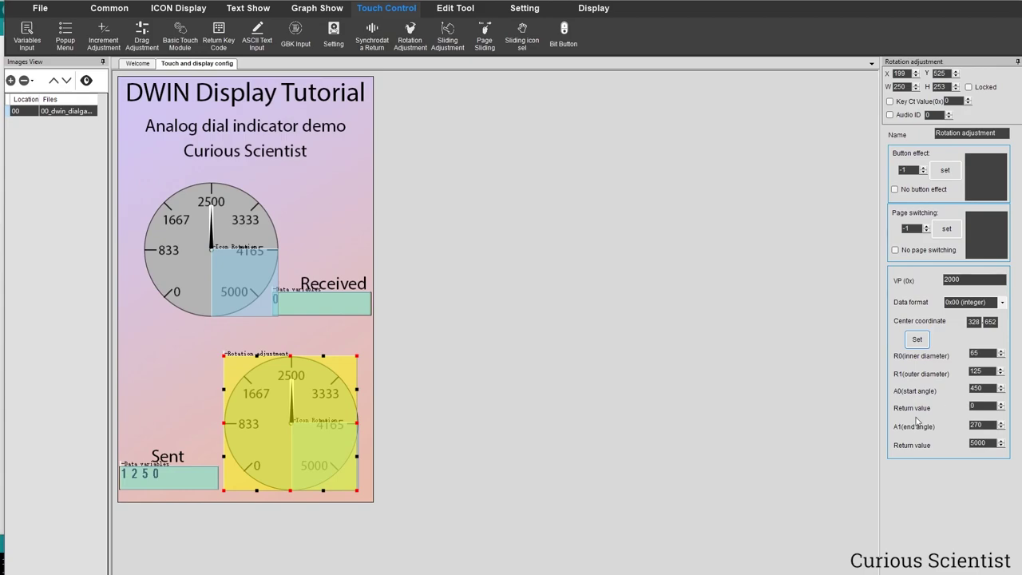
# Step: Examine the Rotation adjustment's start angle and the touch area between its inner and outer circles on the lower dial
pyautogui.doubleClick(965, 389)
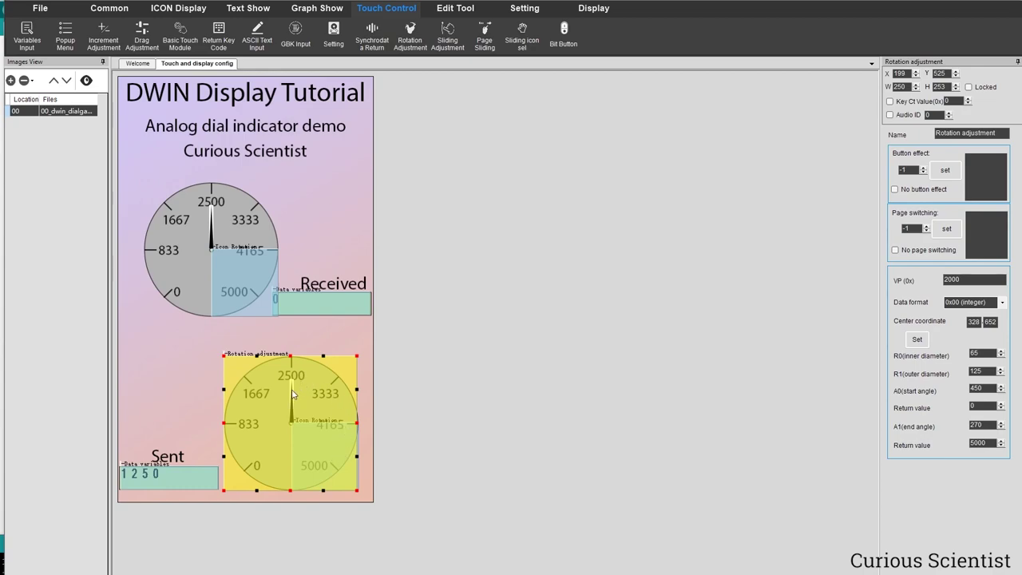
pyautogui.click(235, 412)
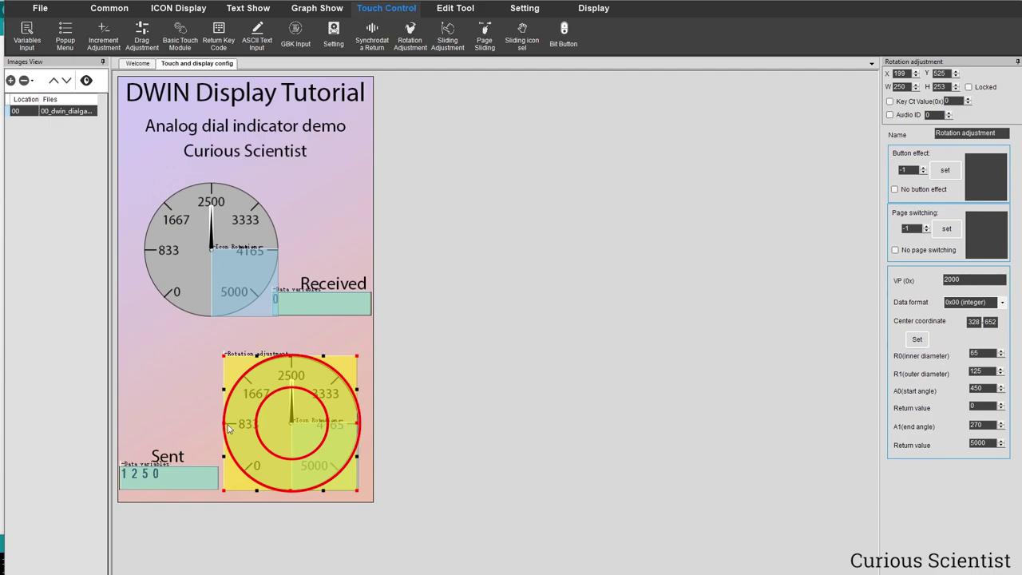
pyautogui.click(292, 427)
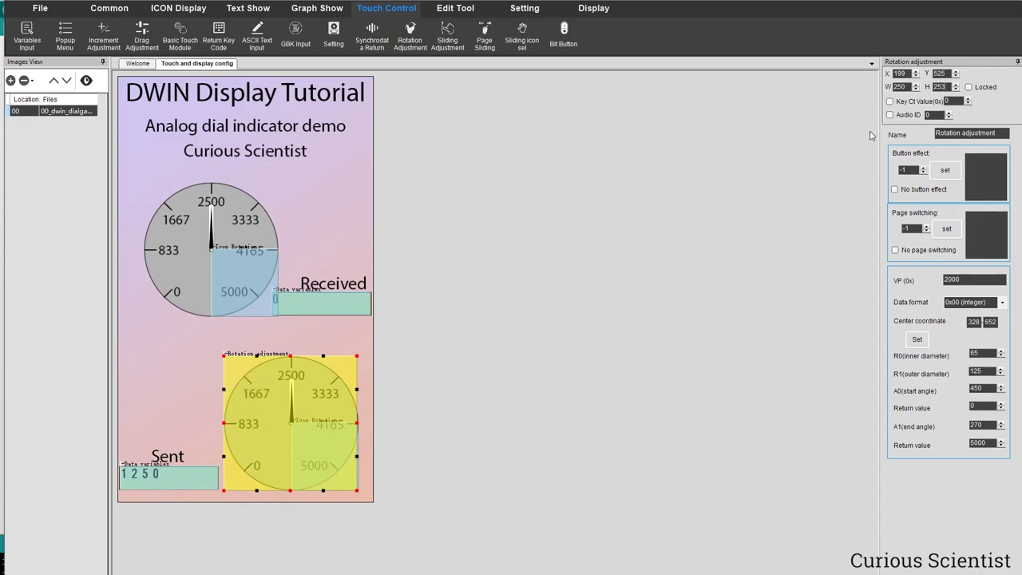
# Step: Set the height of the lower dial's Rotation adjustment area to 250, check its outer and inner circles, and save the project
pyautogui.write('250')
pyautogui.press('Return')
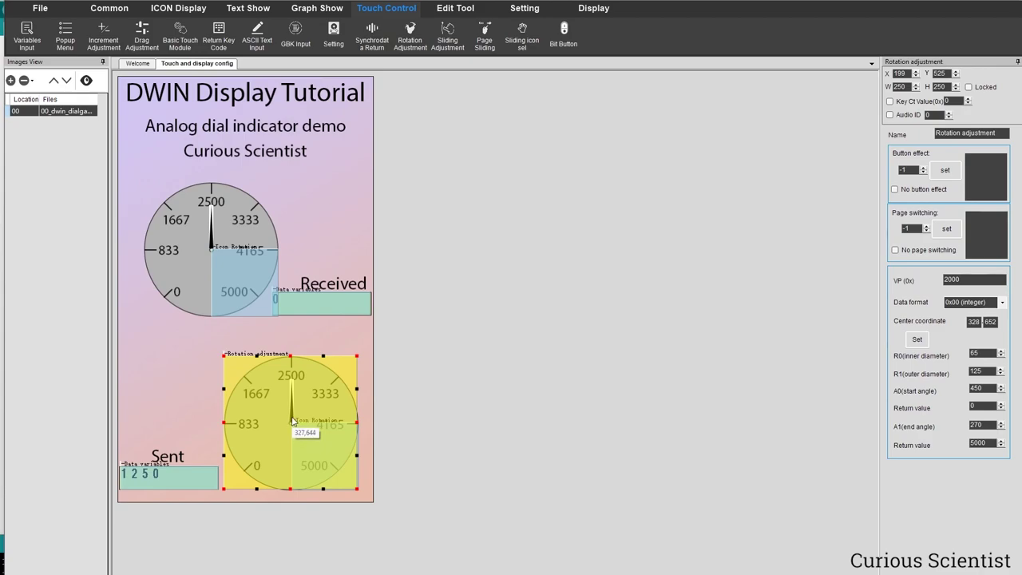
pyautogui.click(290, 358)
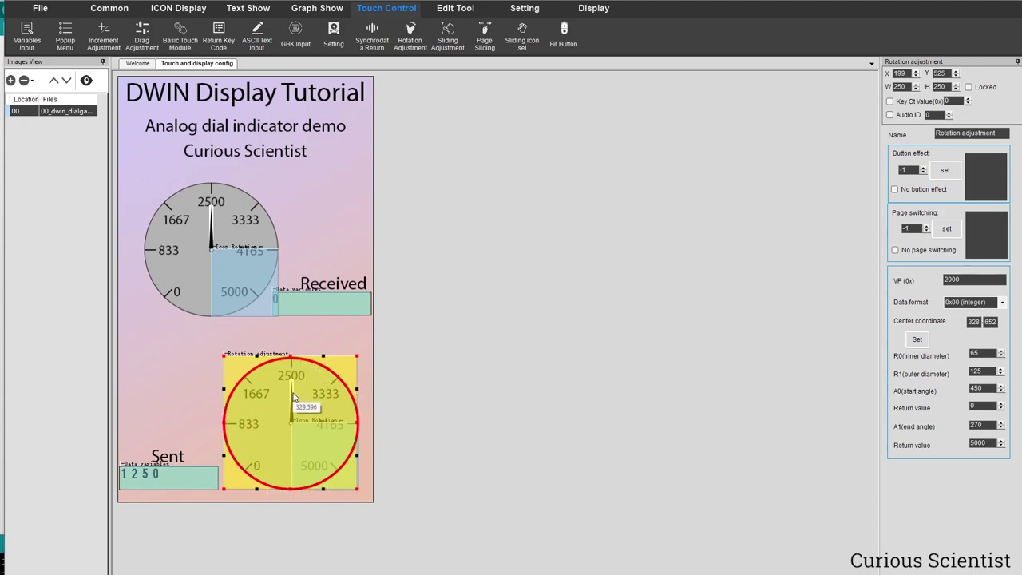
pyautogui.click(292, 388)
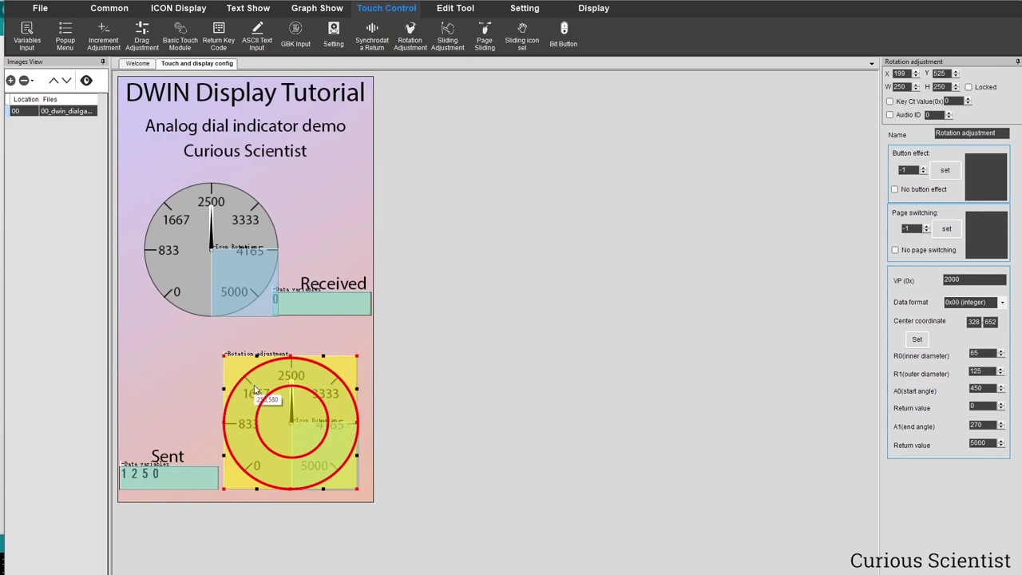
pyautogui.hotkey('ctrl', 's')
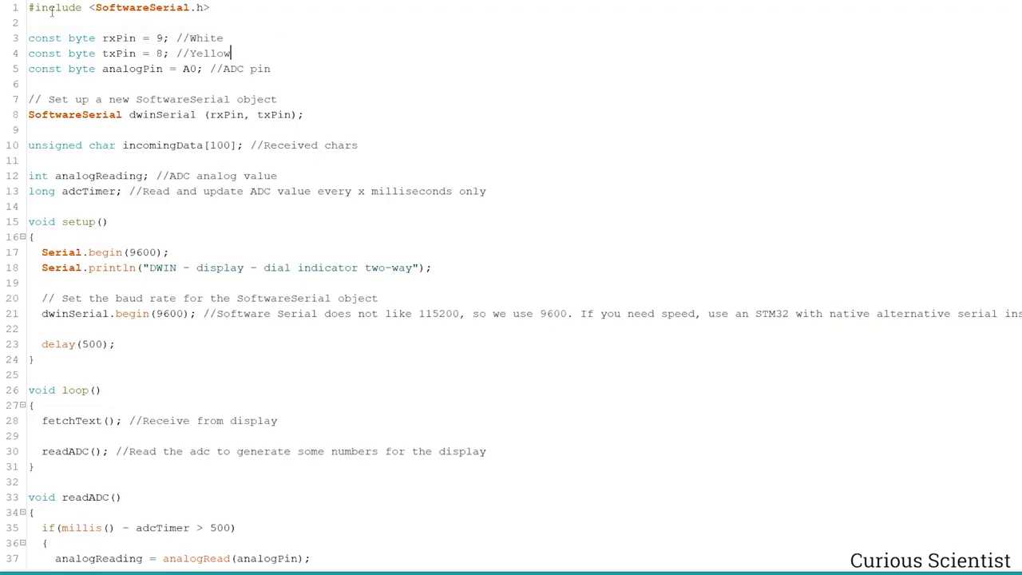
# Step: In the Arduino sketch, review the SoftwareSerial include, the rxPin, txPin and analogPin constants, and the dwinSerial object declaration
pyautogui.moveTo(30, 9); pyautogui.dragTo(230, 13)
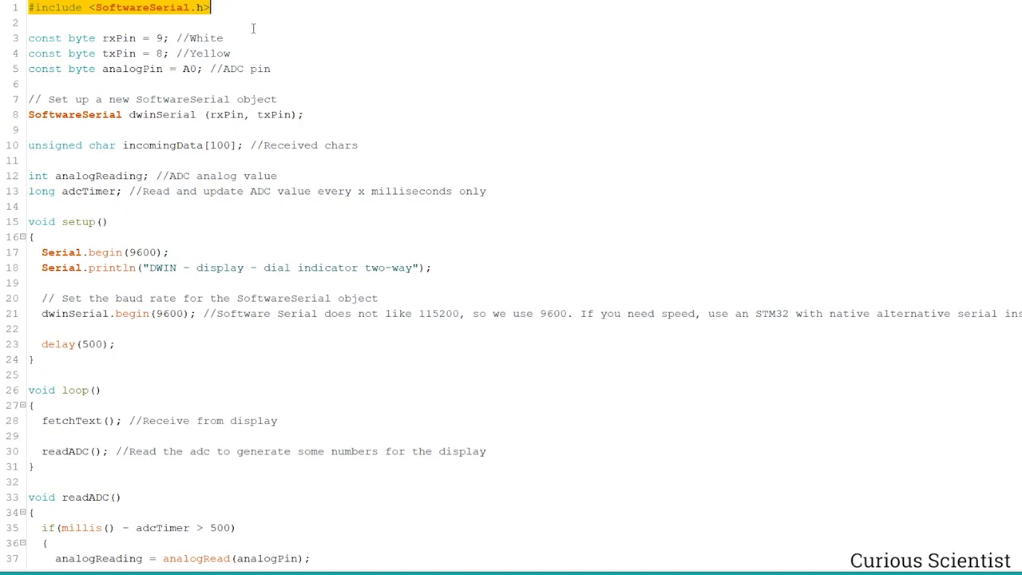
pyautogui.moveTo(253, 29); pyautogui.dragTo(300, 68)
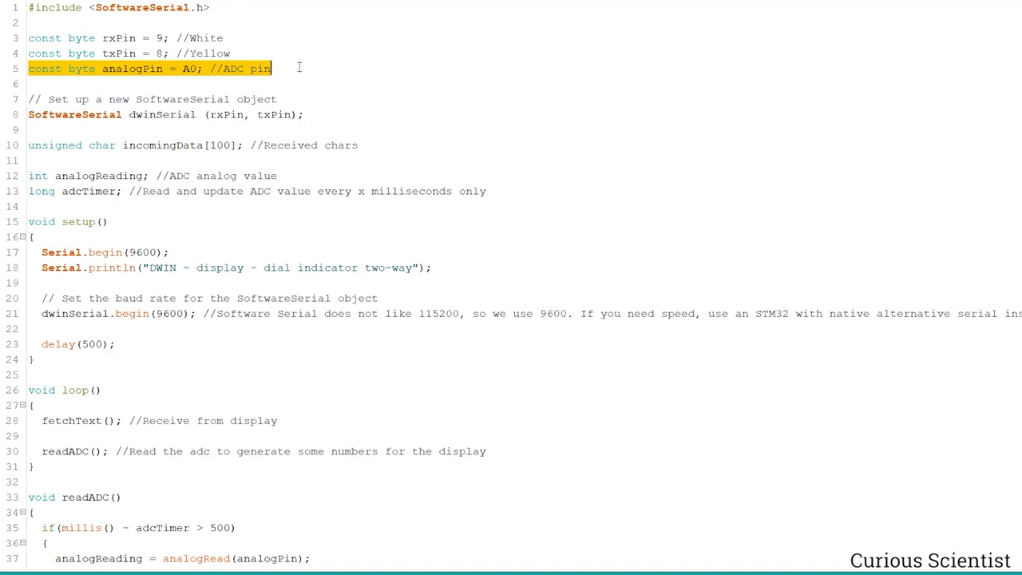
pyautogui.click(327, 103)
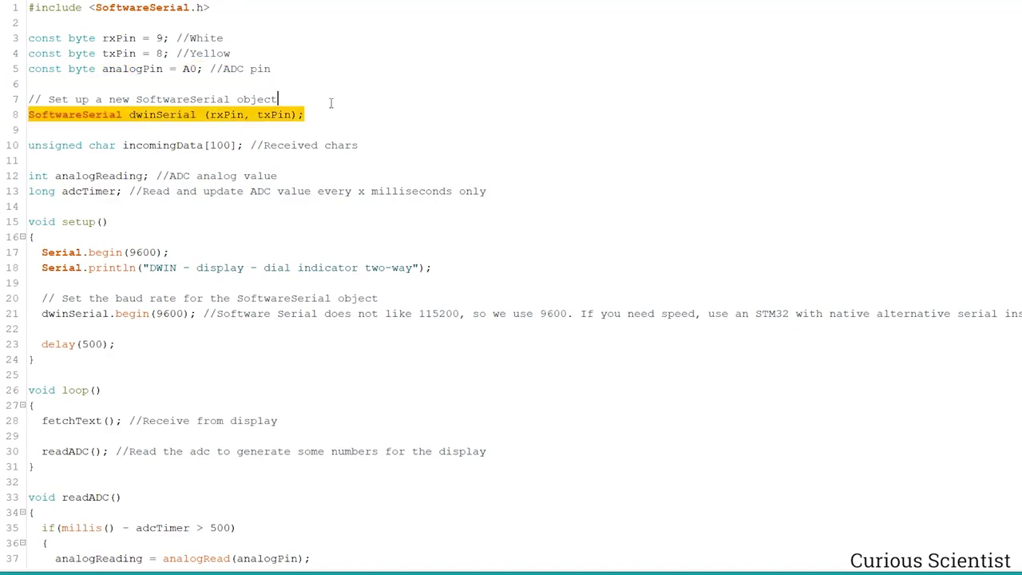
# Step: Review the declarations of the incomingData array and the analogReading and adcTimer variables by highlighting them
pyautogui.click(408, 134)
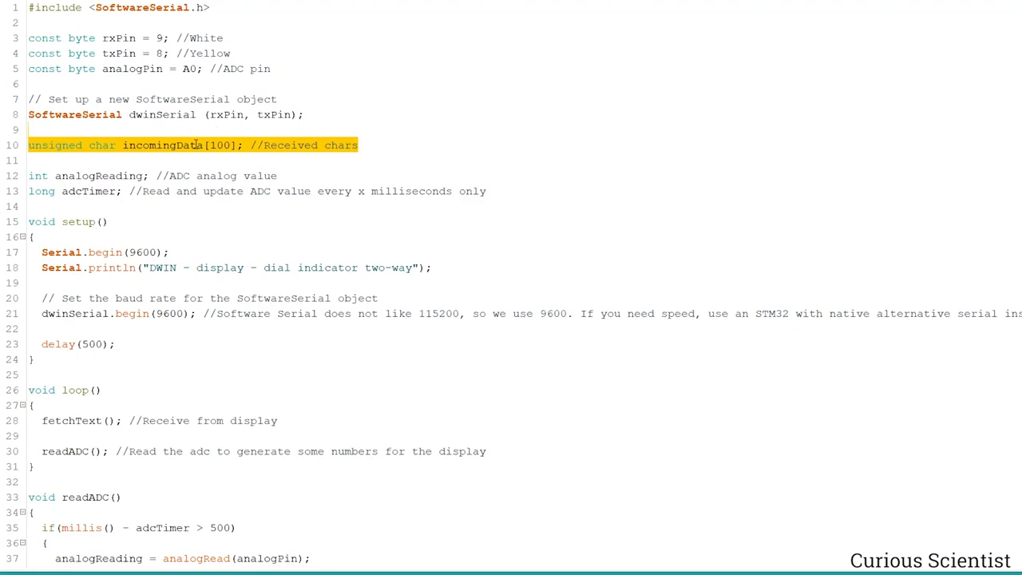
pyautogui.doubleClick(82, 177)
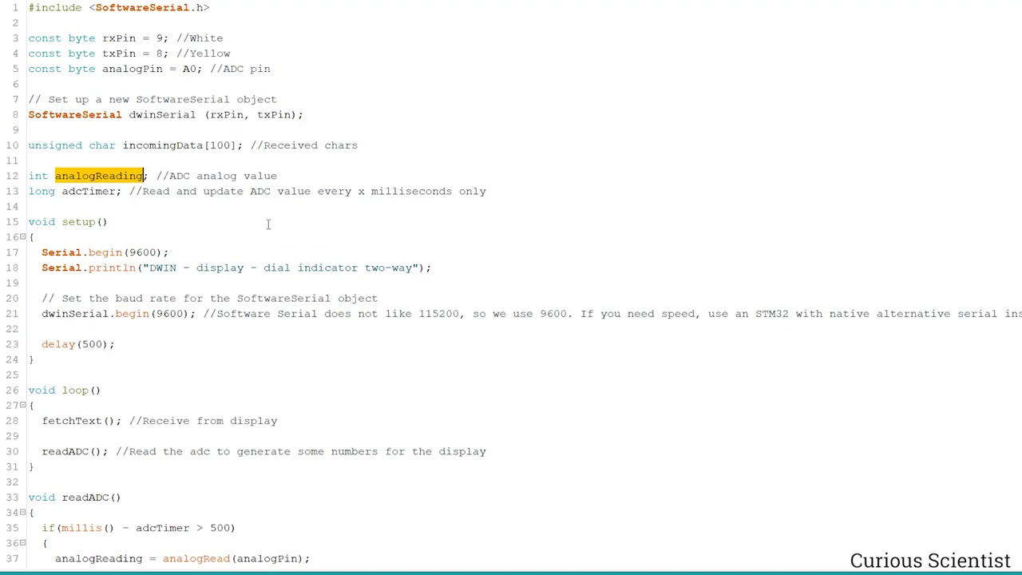
pyautogui.click(99, 205)
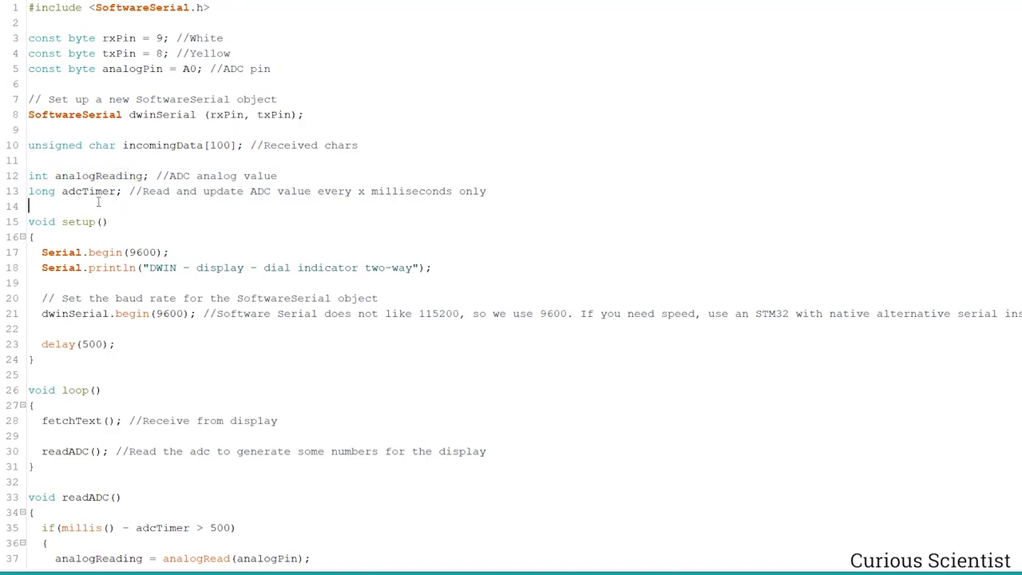
pyautogui.doubleClick(96, 190)
# Step: Highlight the body of the setup() function, and examine its Serial.begin and Serial.println lines
pyautogui.moveTo(29, 236); pyautogui.dragTo(299, 361)
pyautogui.click(298, 361)
pyautogui.moveTo(41, 252); pyautogui.dragTo(548, 275)
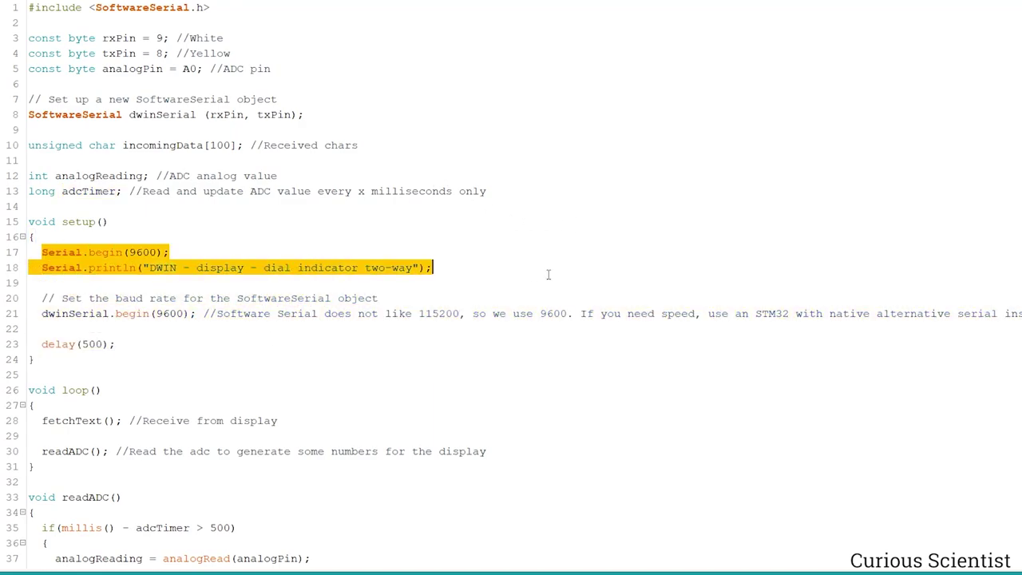